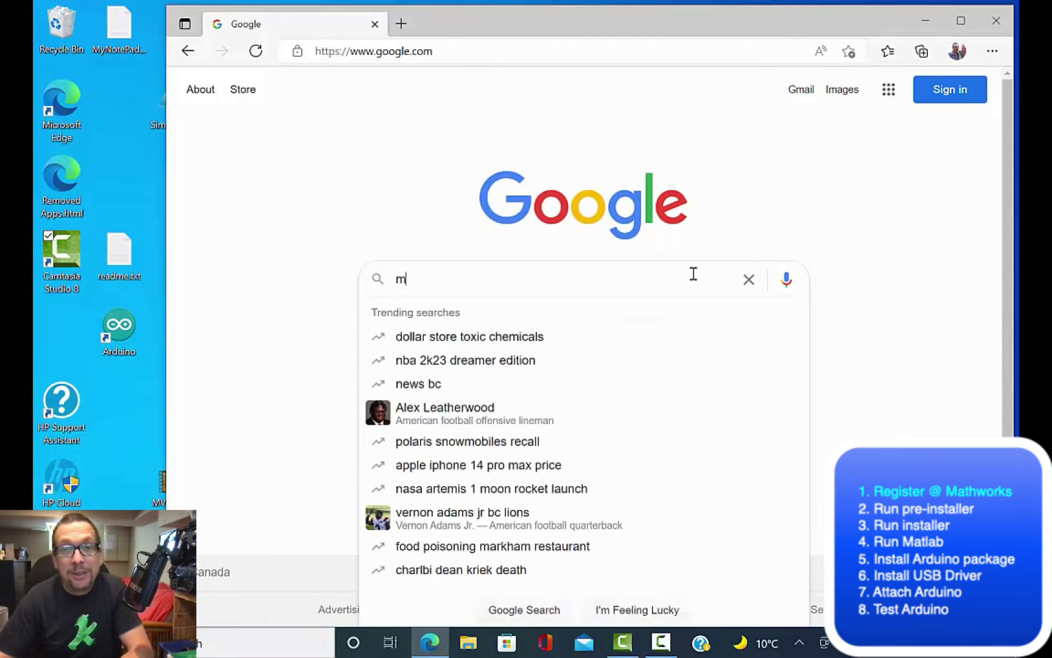
Step: Search Google for 'matlab installation'
text(ab installation)
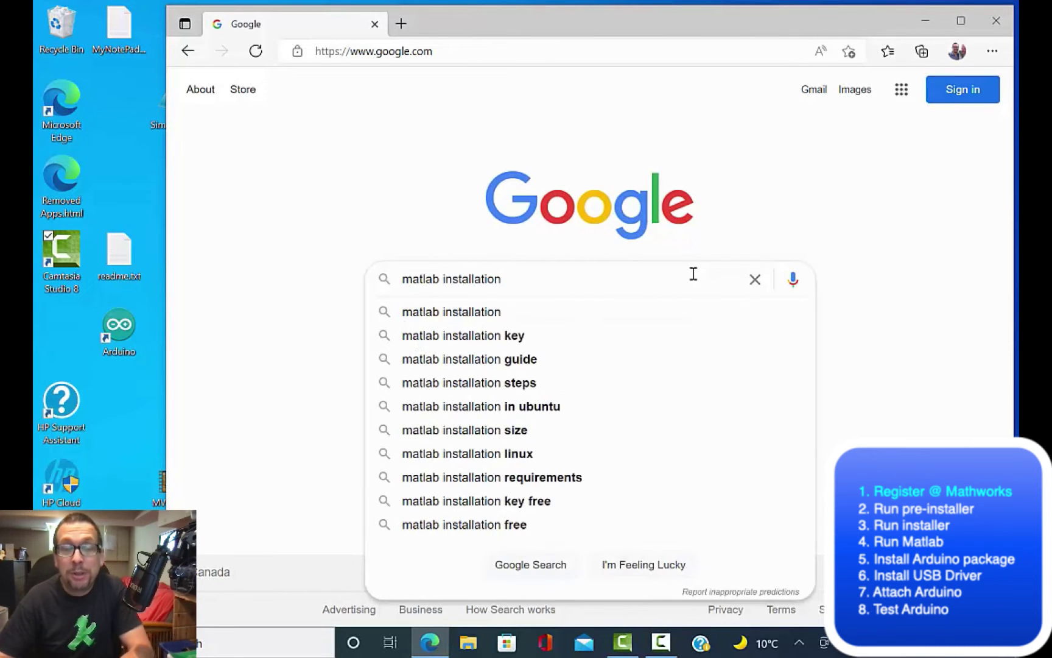
key(Return)
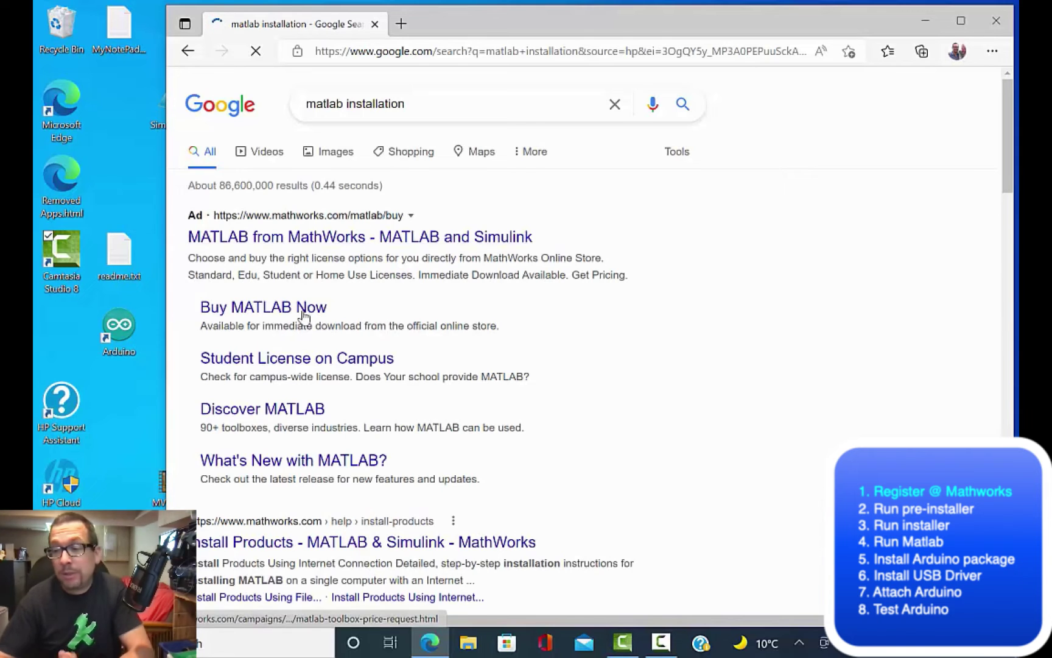
Step: Submit the Student License on Campus inquiry with the university name and university e-mail
click(274, 359)
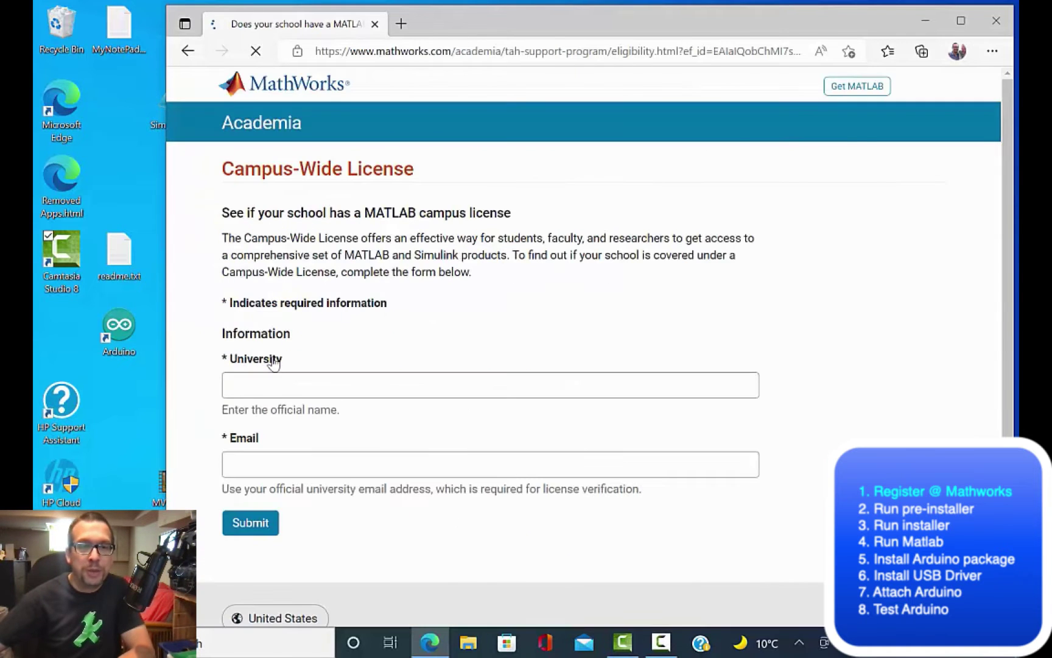
click(279, 390)
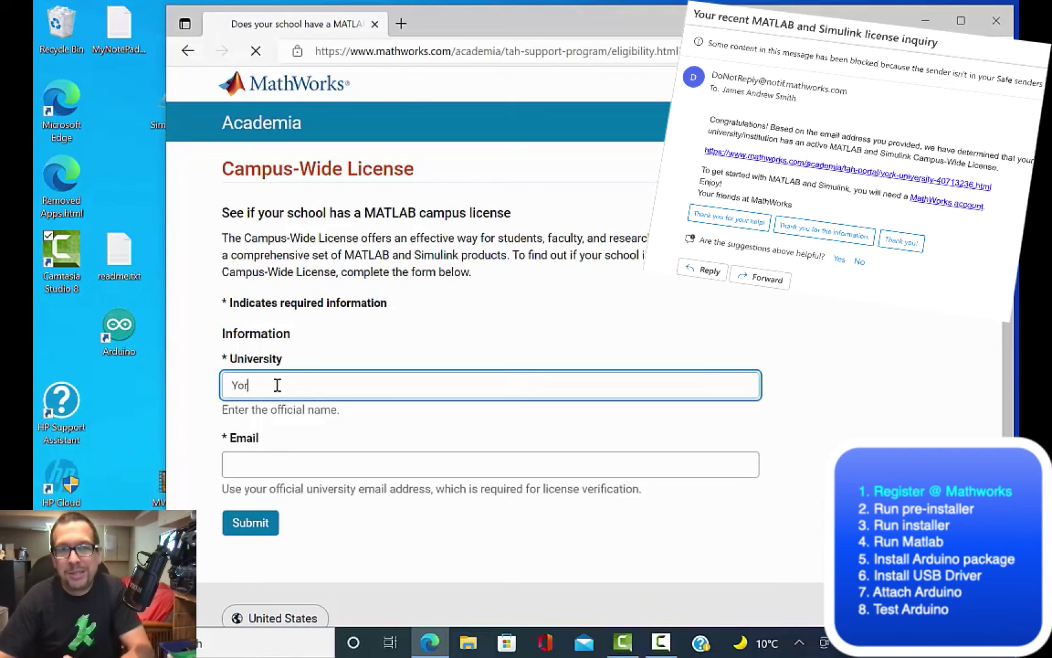
key(Tab)
text(drs)
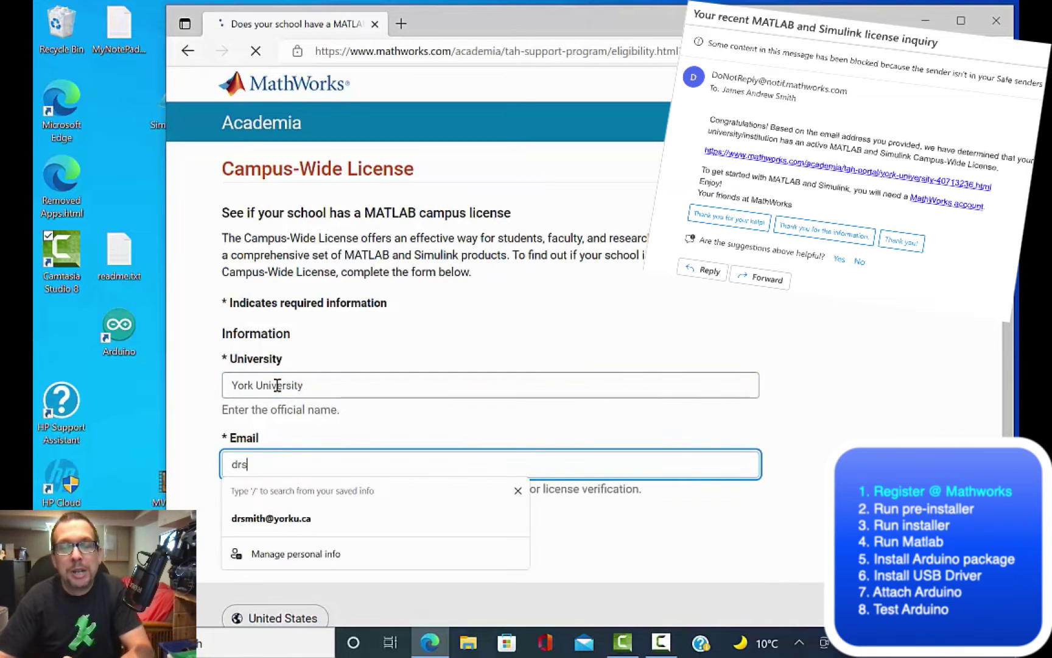
click(243, 518)
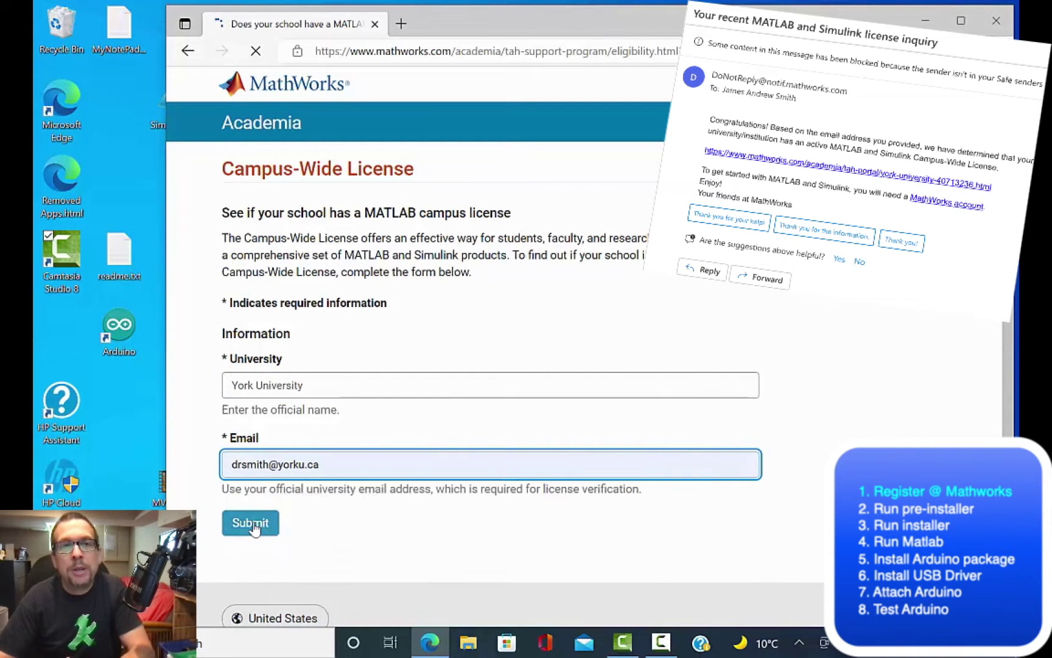
click(254, 528)
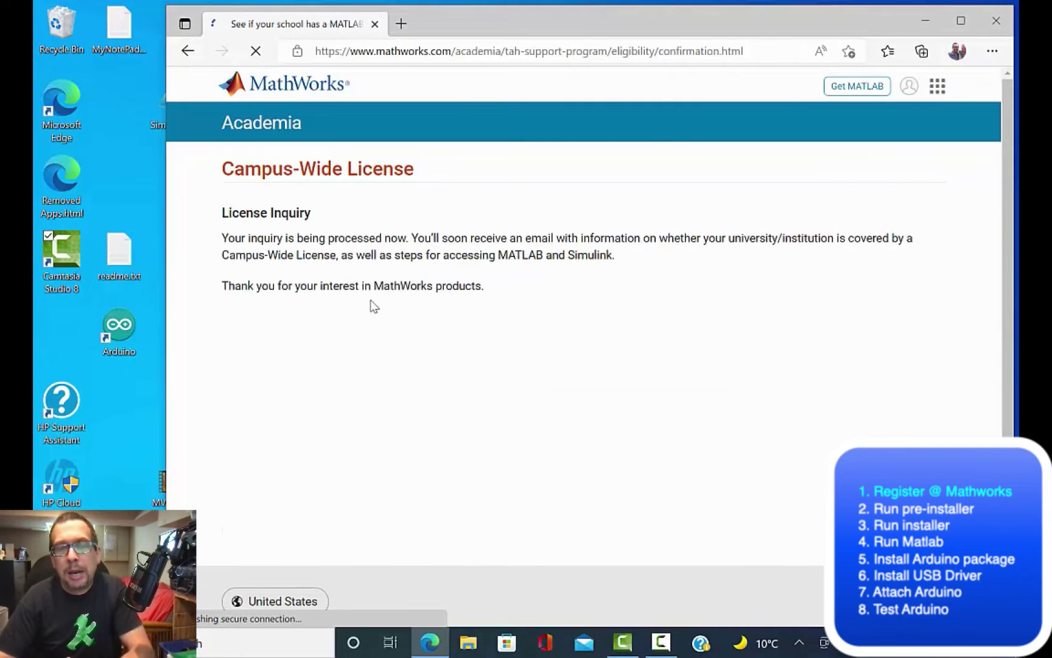
Step: Start a new MathWorks account with the university e-mail, then go back to Get MATLAB
click(871, 89)
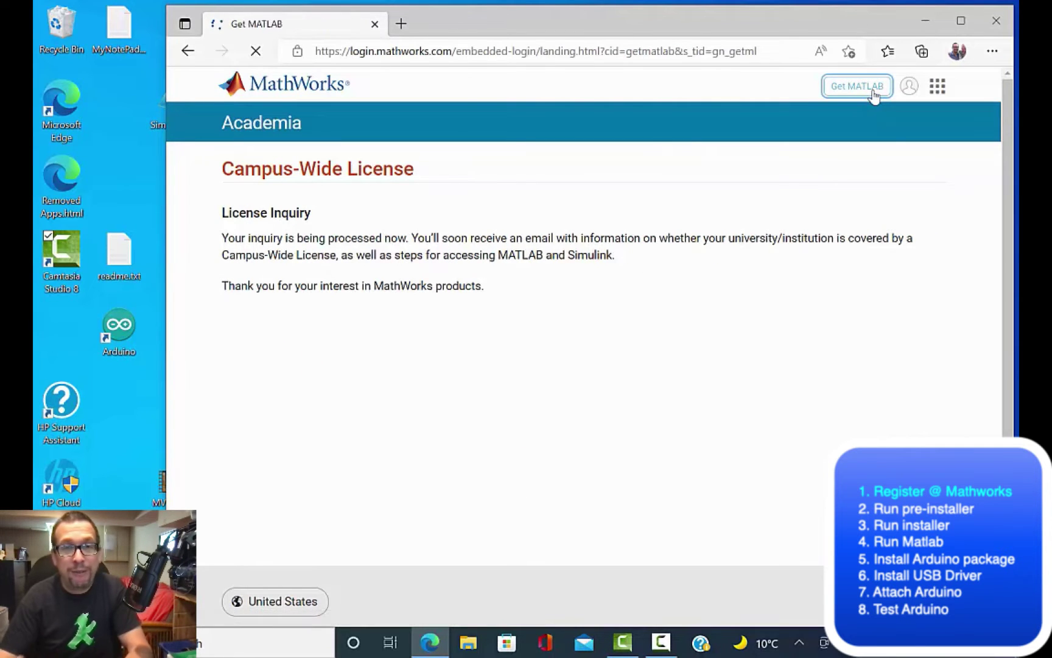
click(500, 438)
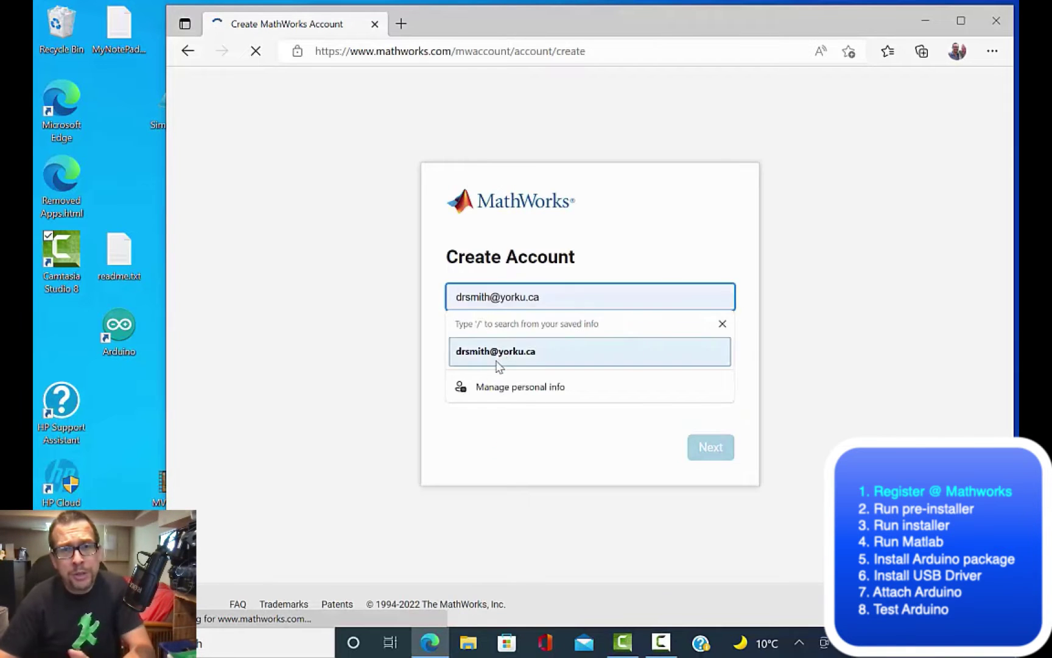
click(499, 353)
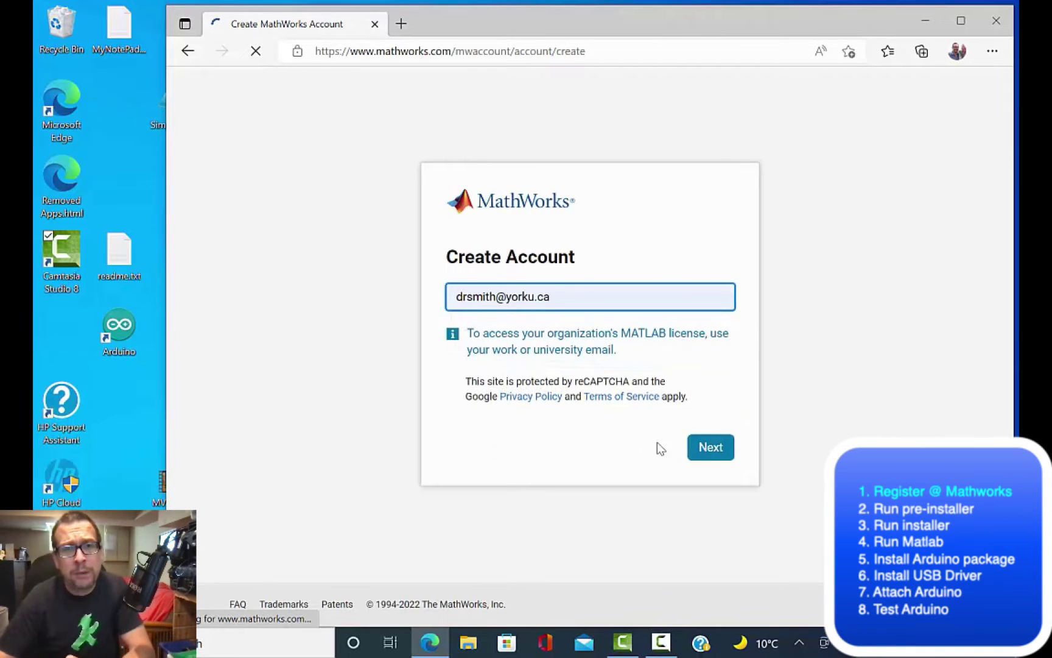
click(718, 451)
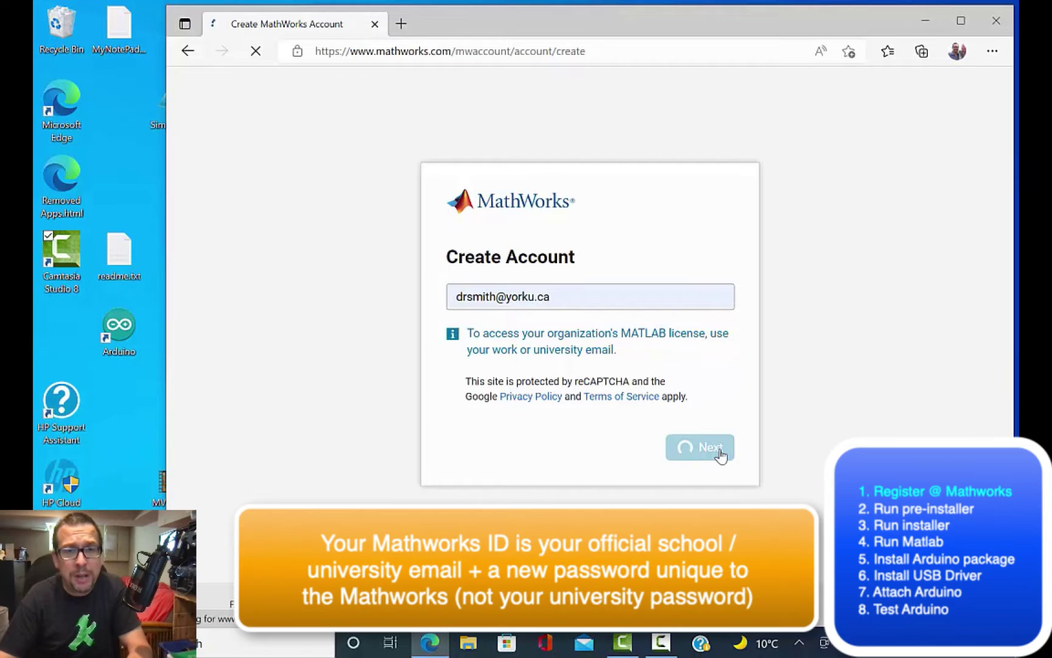
click(187, 53)
click(187, 53)
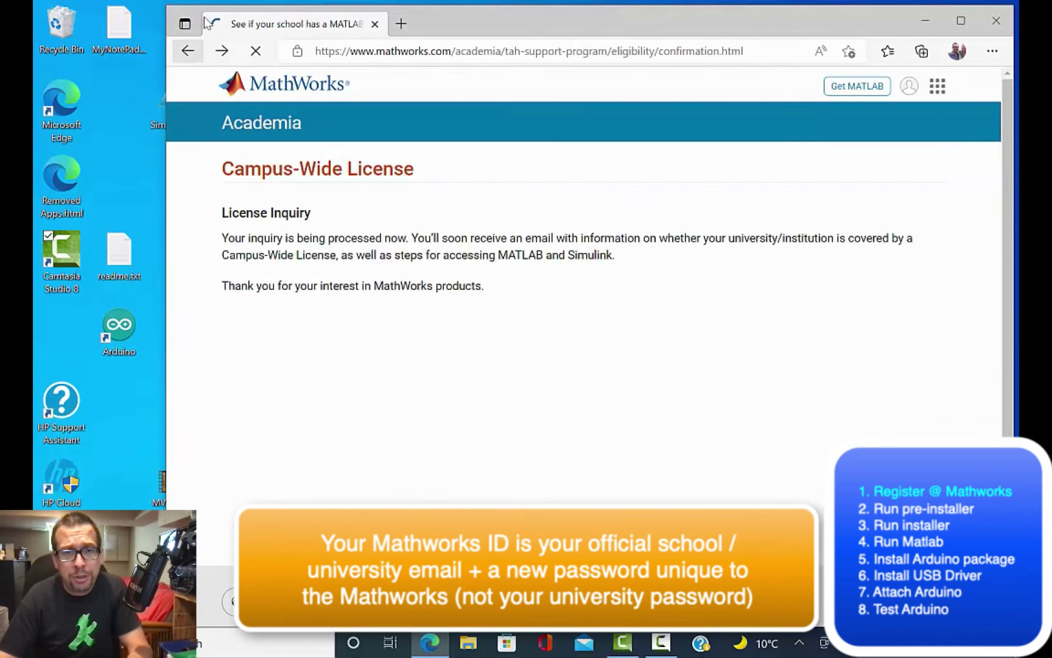
click(221, 52)
Step: Sign in to MathWorks with the saved university e-mail and the account password
click(703, 437)
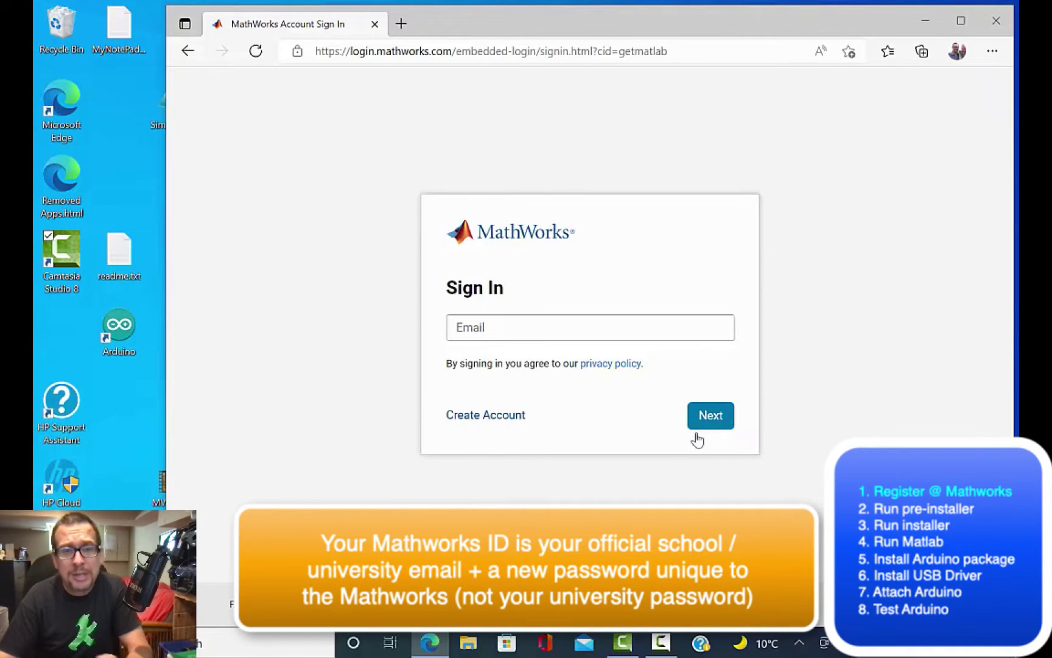
click(585, 323)
click(536, 388)
click(709, 420)
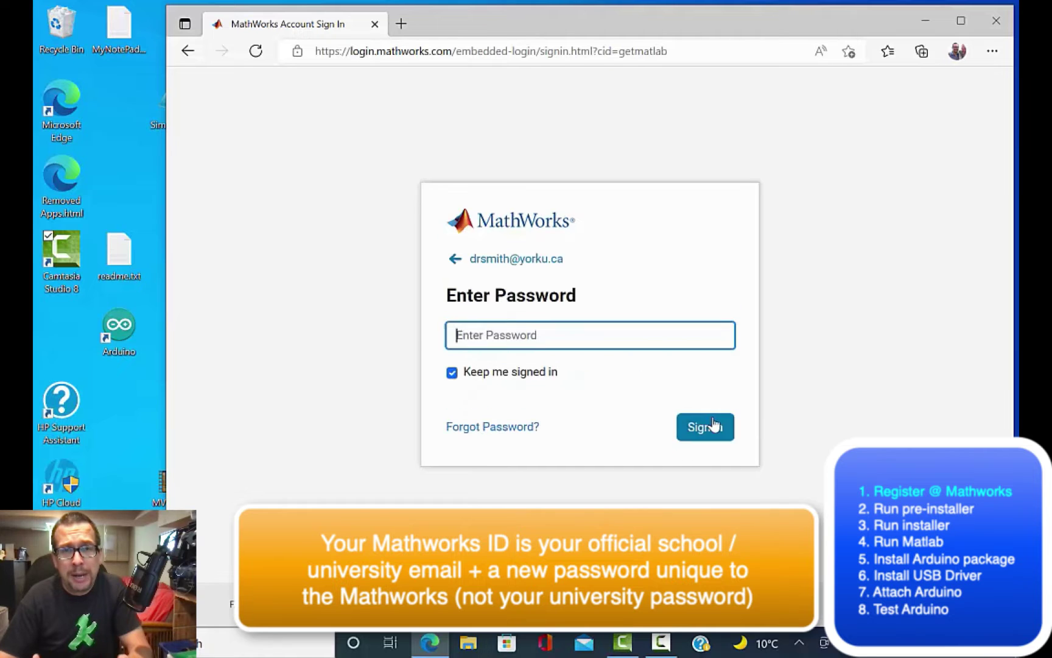
text(p•••••••••••••)
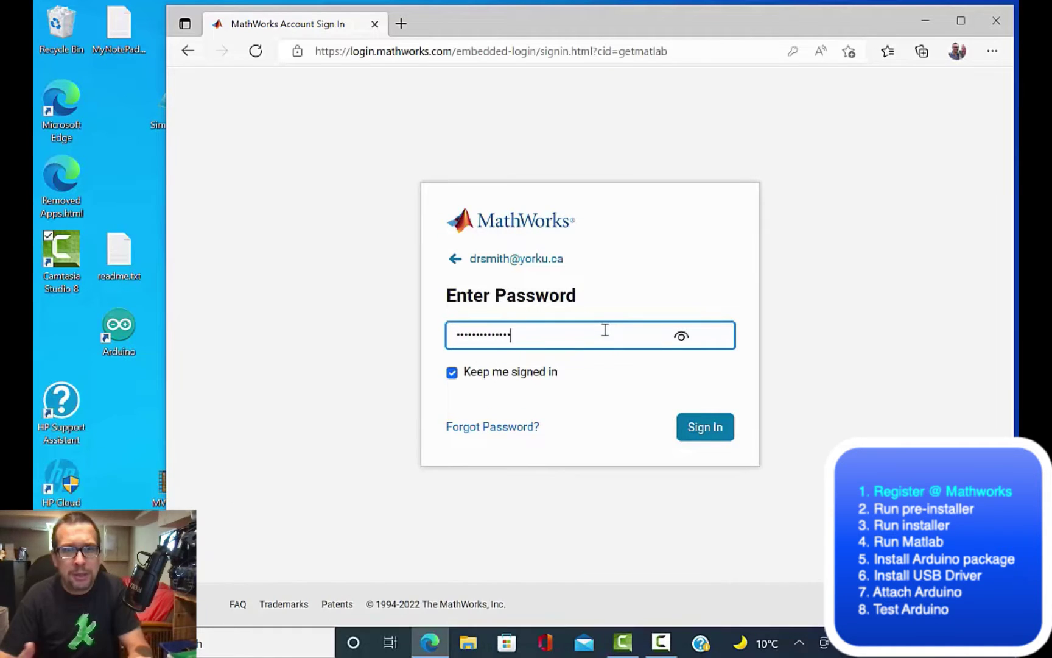
click(706, 428)
right_click(710, 431)
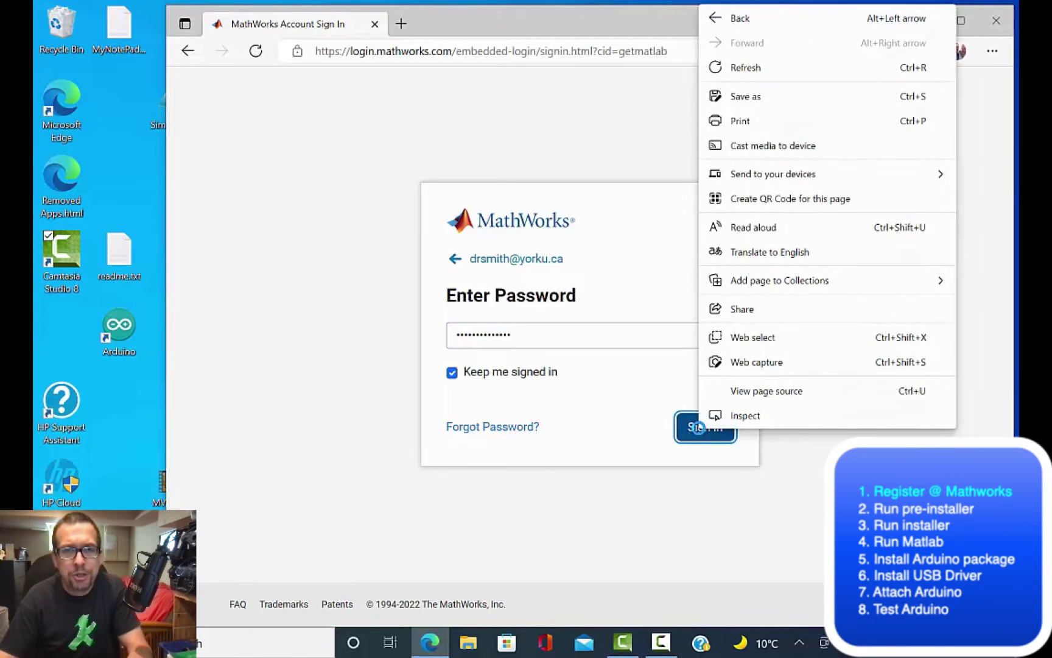
click(700, 431)
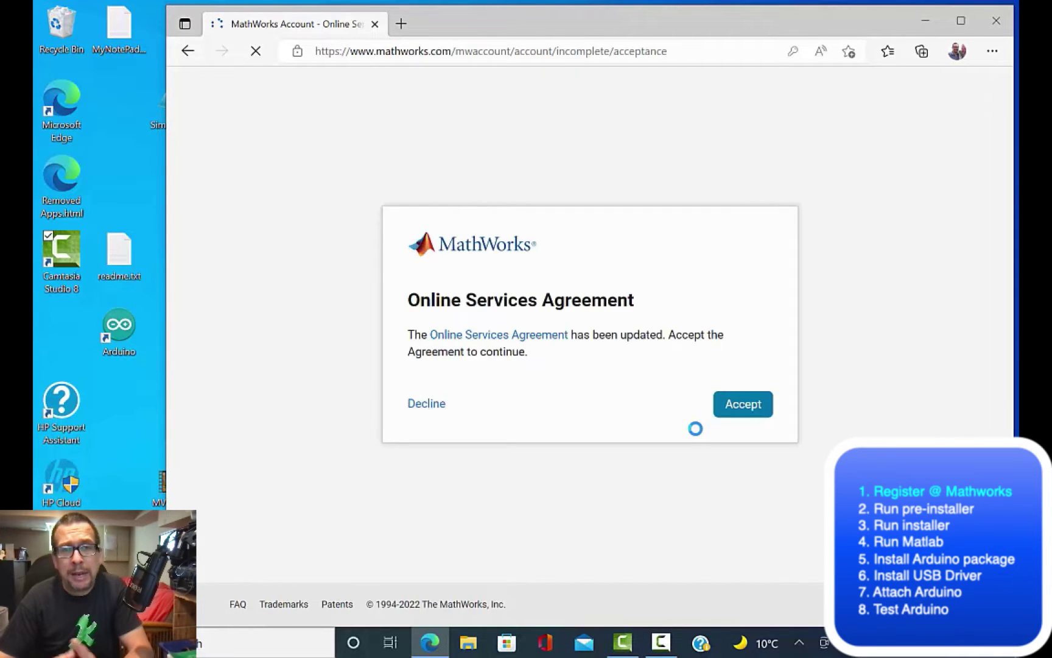
Step: Accept the Online Services Agreement, decline saving the password, and start the license verification
click(744, 407)
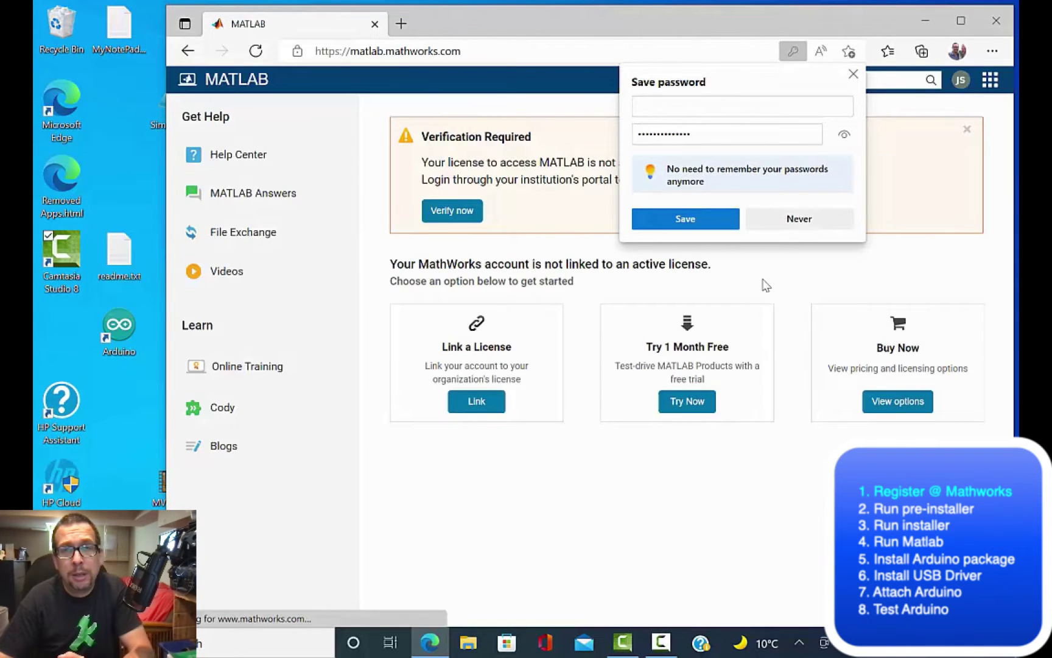
click(779, 221)
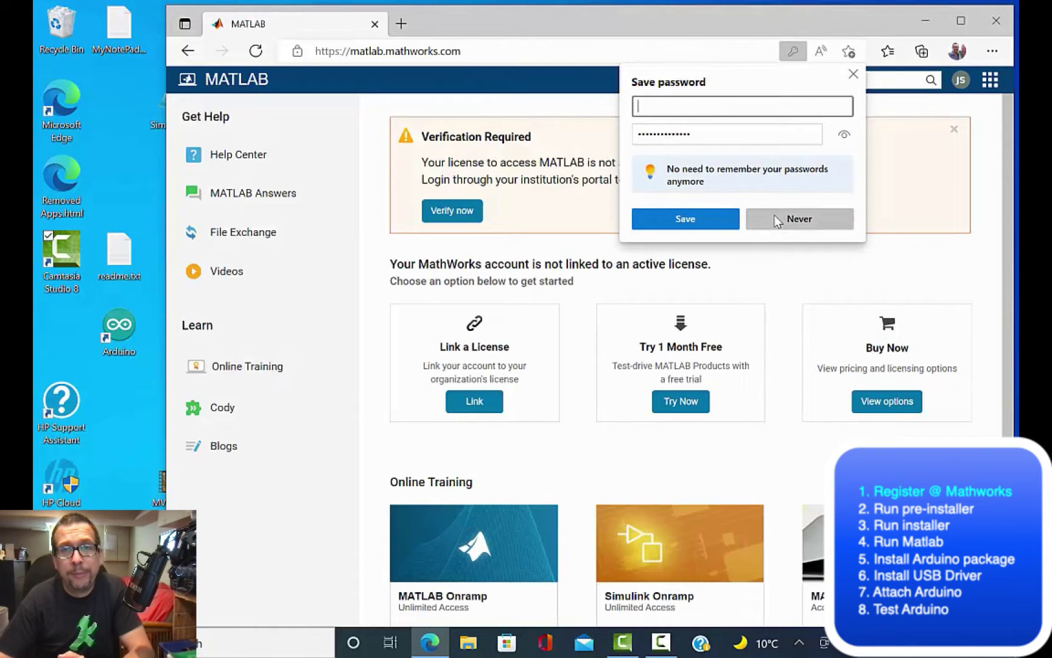
click(466, 218)
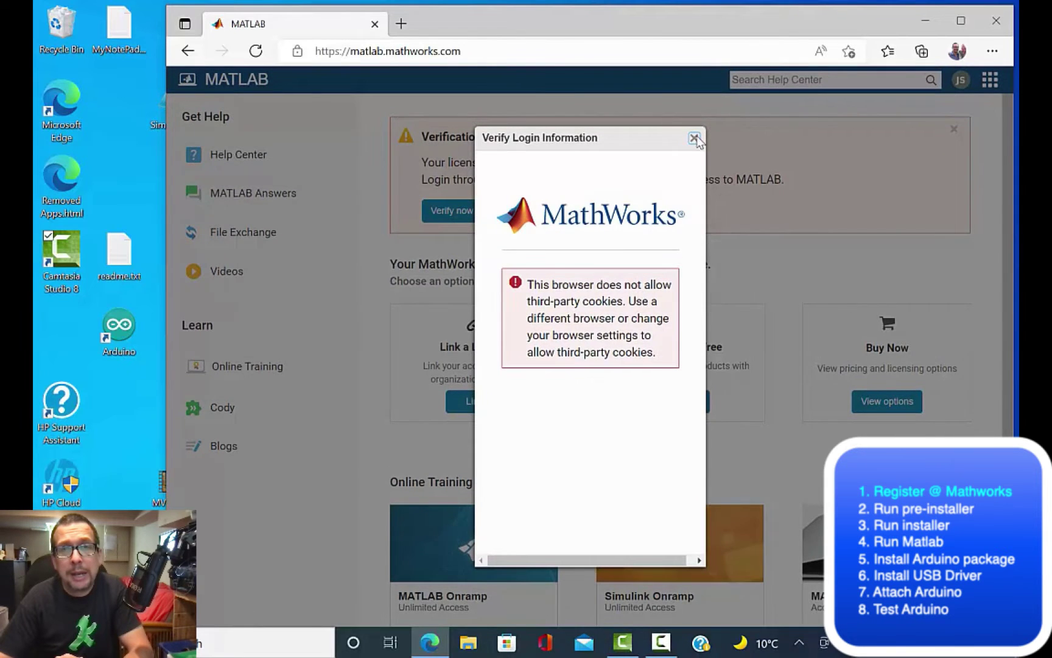
click(694, 138)
click(457, 220)
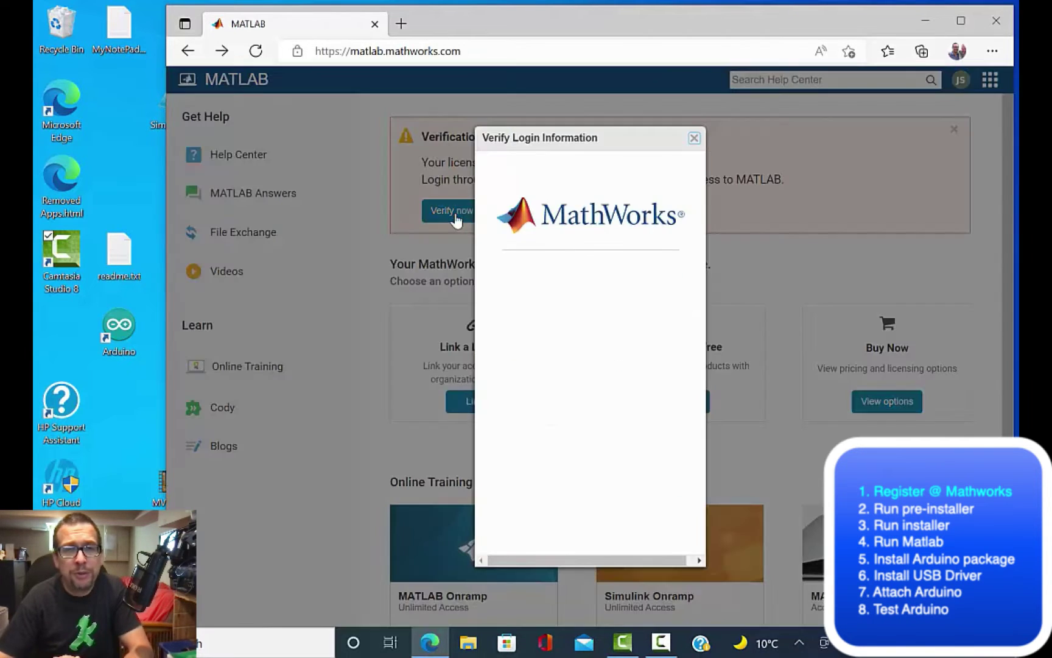
click(605, 360)
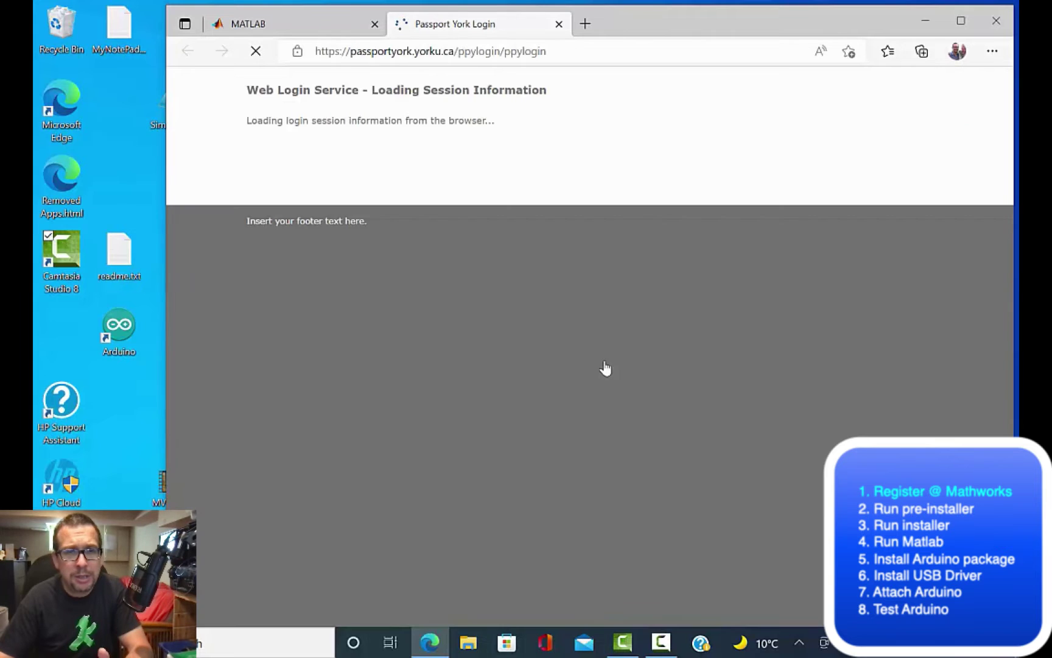
Step: Log in on Passport York with the university username and password, then approve the push
click(451, 376)
key(Tab)
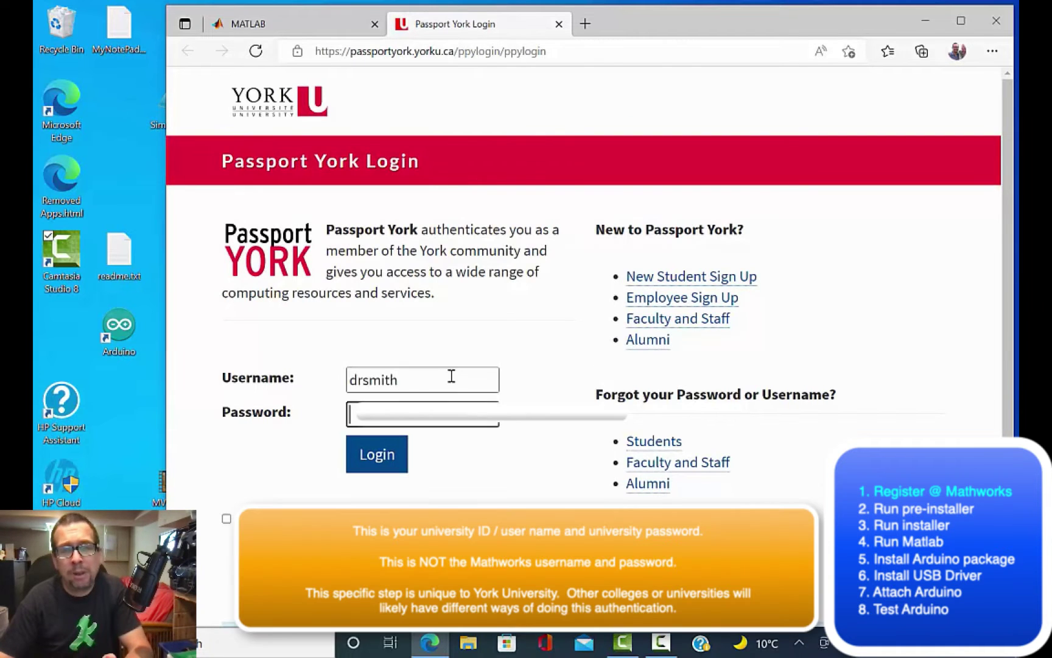
click(388, 464)
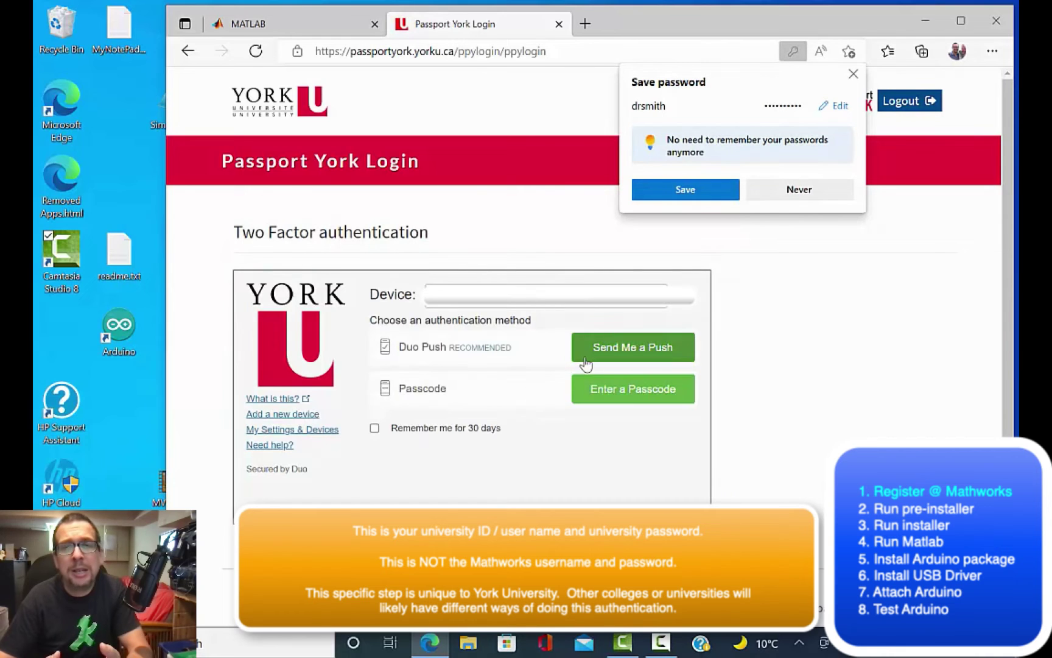
click(586, 364)
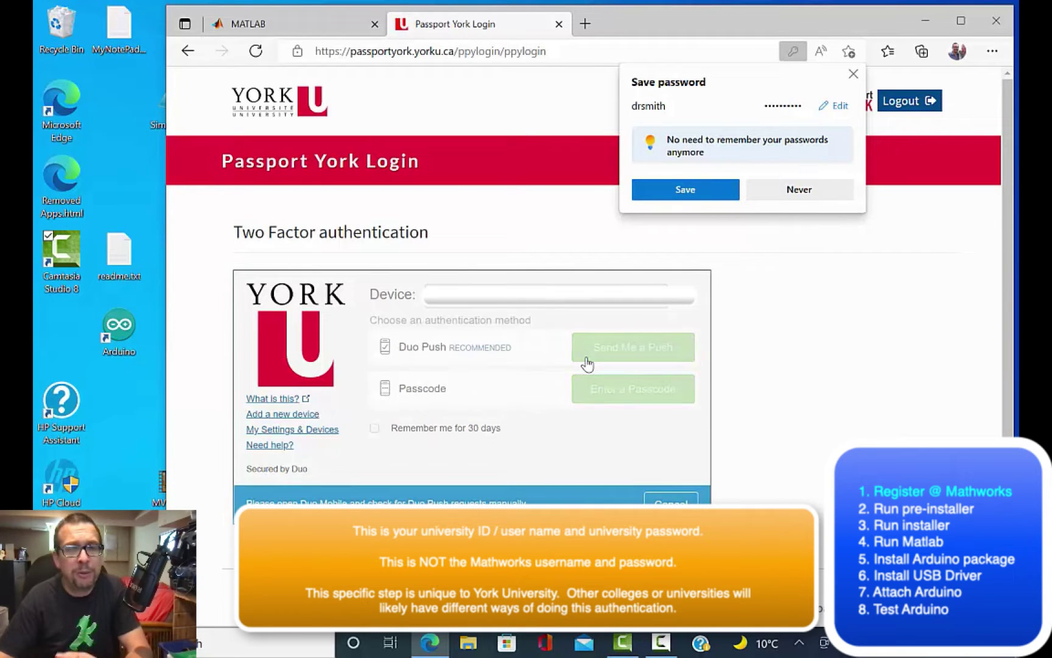
click(799, 189)
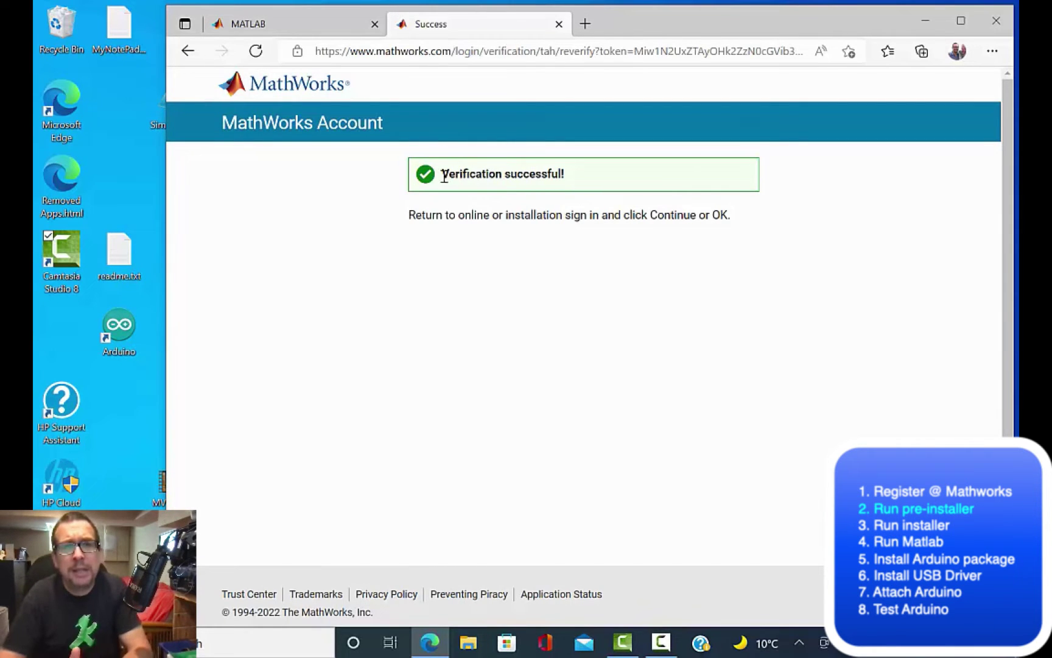
Step: Download the R2022a Windows installer matlab_R2022a_win64.exe and launch it from the Downloads flyout
click(256, 24)
click(550, 360)
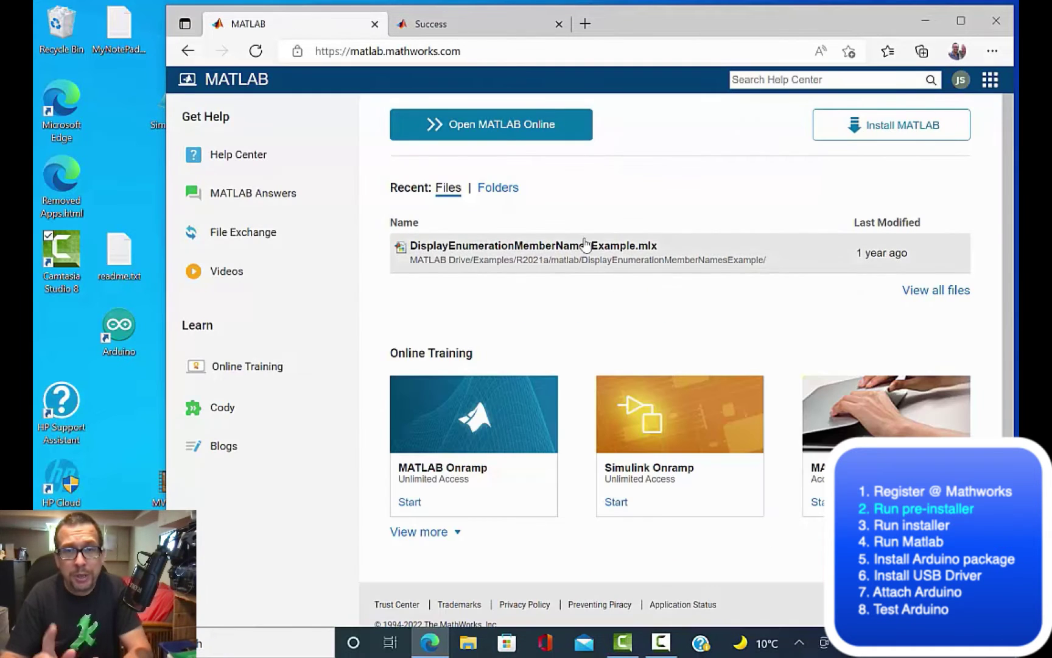
click(871, 139)
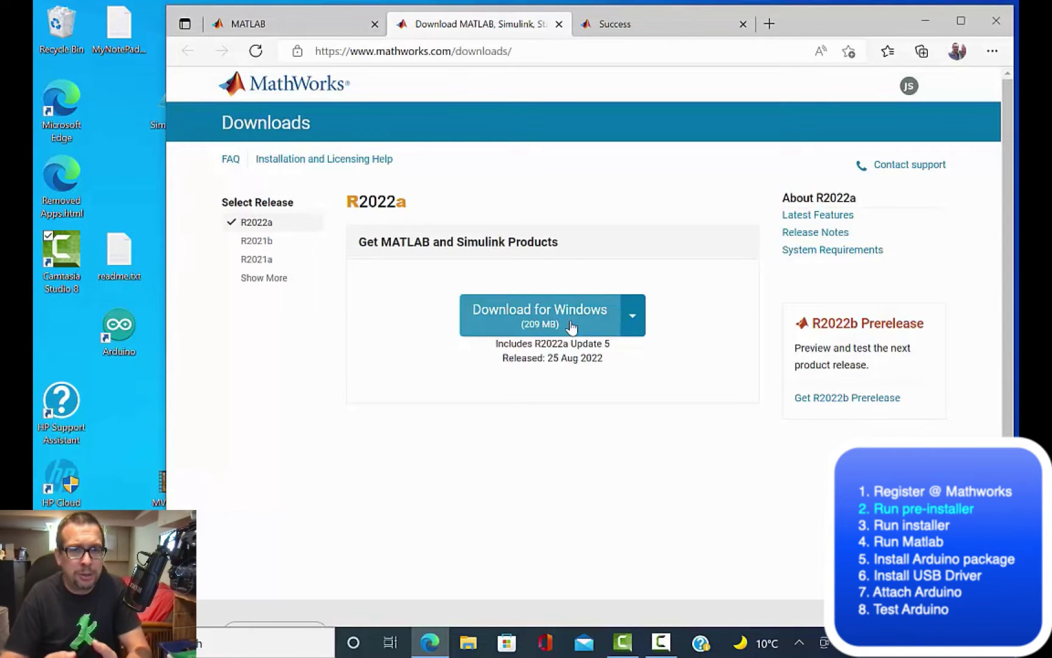
click(571, 327)
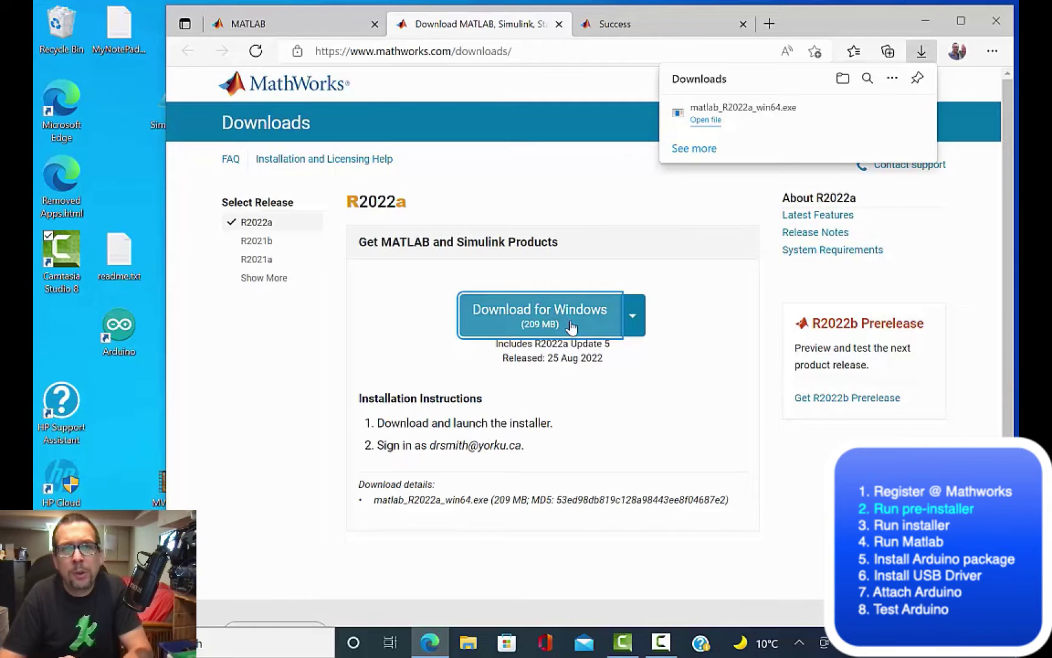
click(706, 120)
click(870, 112)
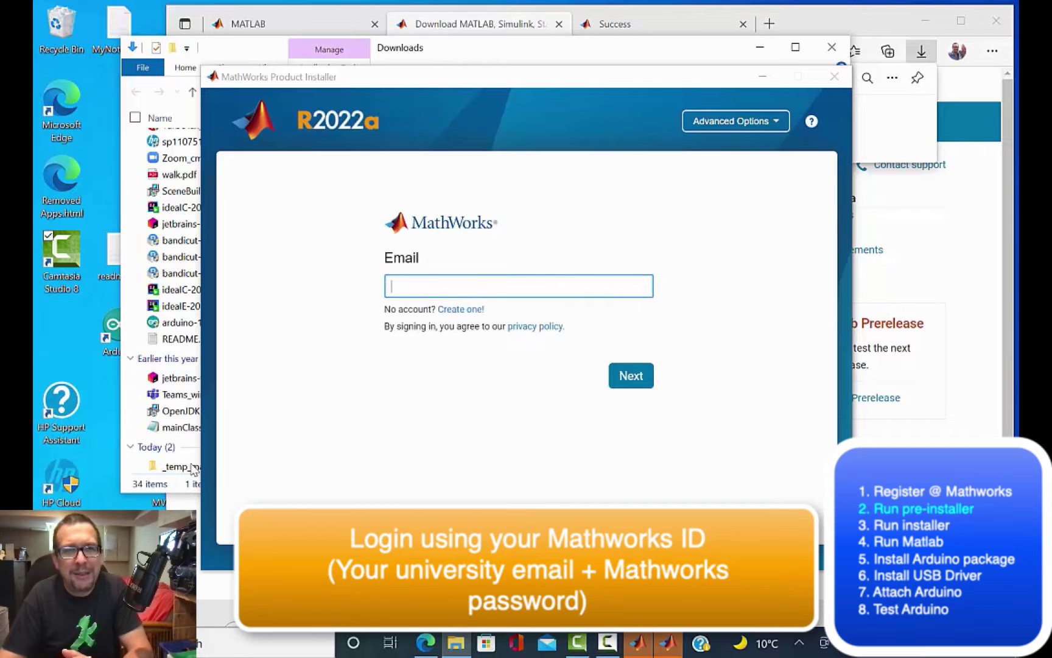
Step: Sign in to the installer with the MathWorks e-mail and password, then accept the license agreement
click(455, 288)
click(631, 376)
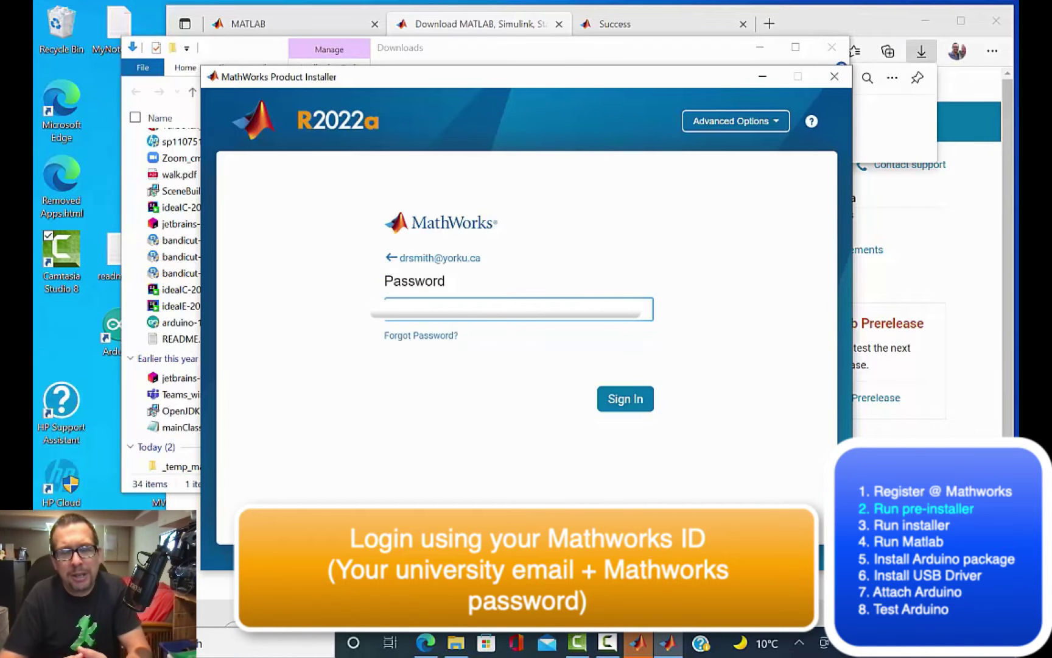
click(626, 399)
click(517, 426)
click(681, 422)
Step: Keep the chosen license, confirm the user, and accept the default C:\Program Files\MATLAB\R2022a folder
click(722, 493)
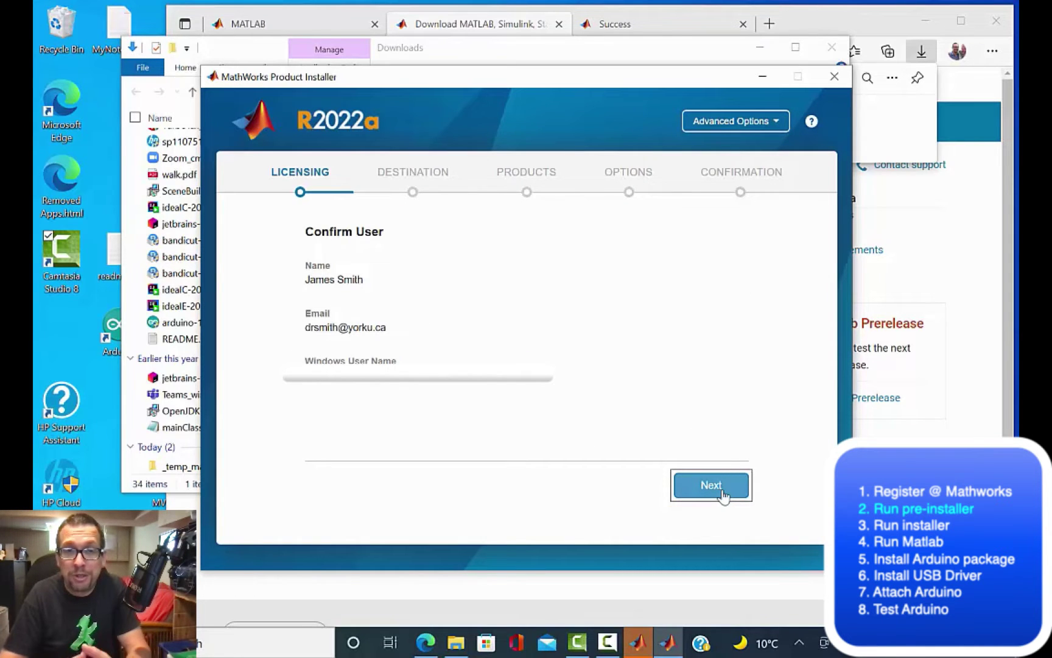
click(723, 495)
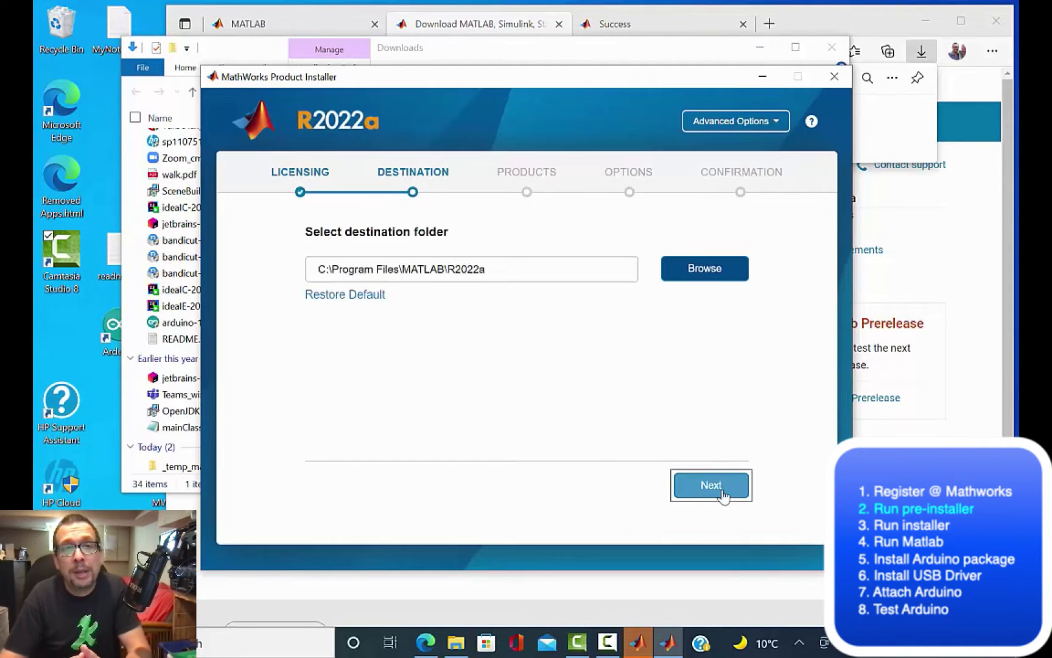
click(721, 496)
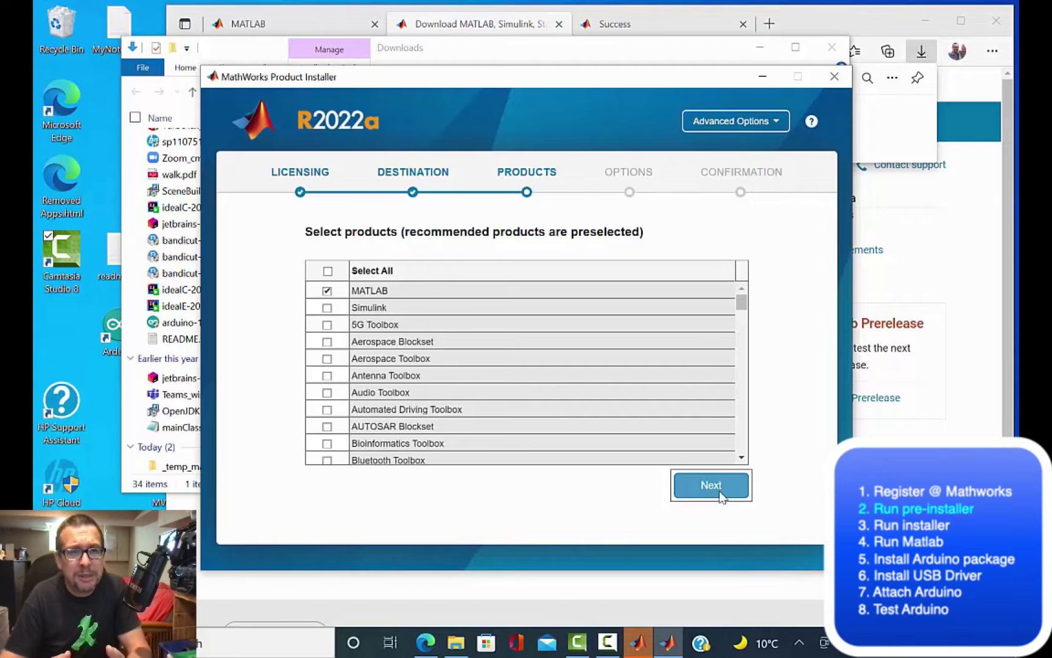
Step: Install only MATLAB, with a desktop shortcut
scroll(743, 433, down, 5)
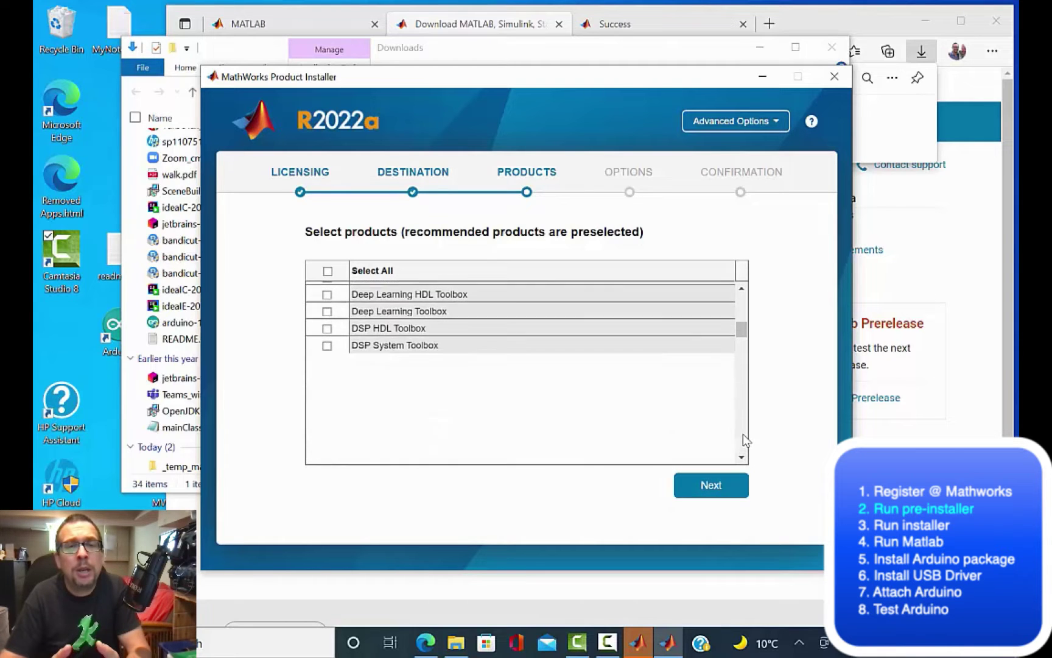
scroll(743, 433, down, 15)
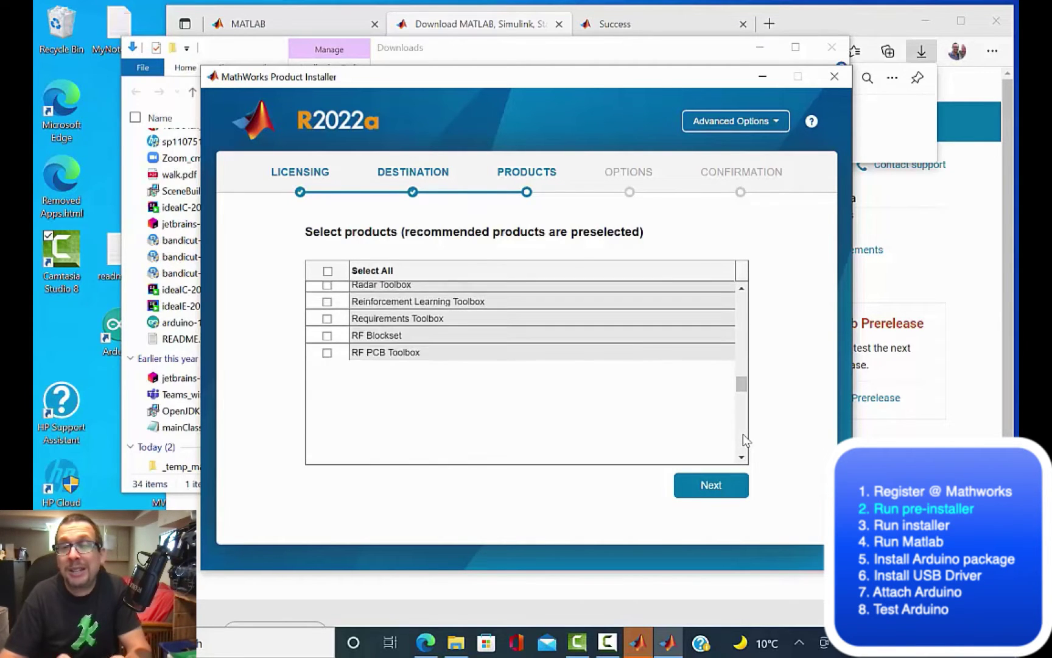
scroll(743, 433, down, 15)
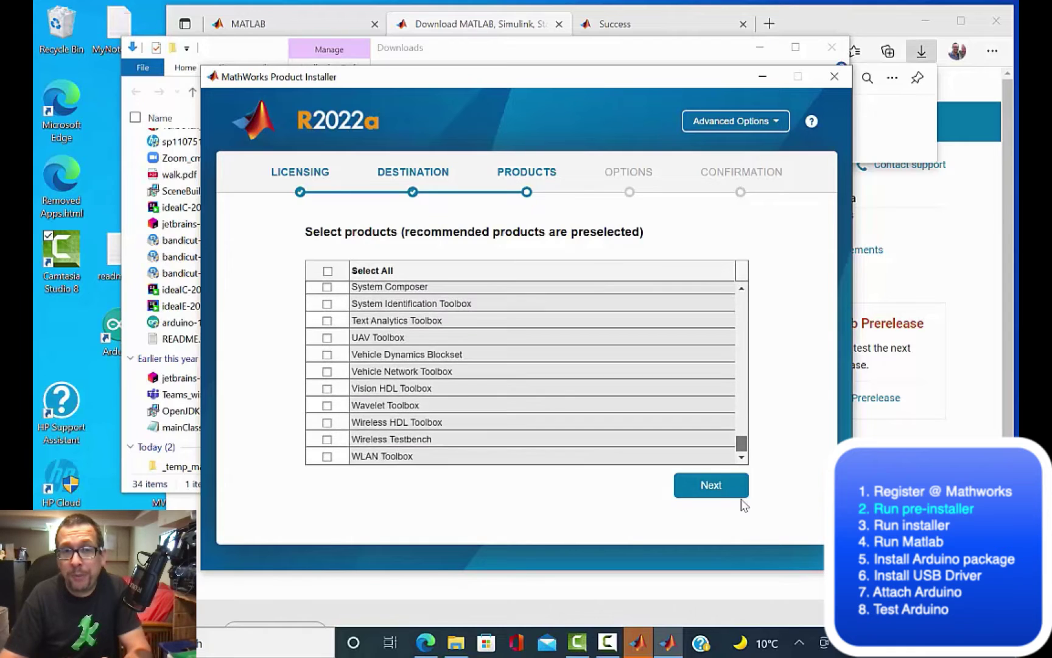
click(708, 487)
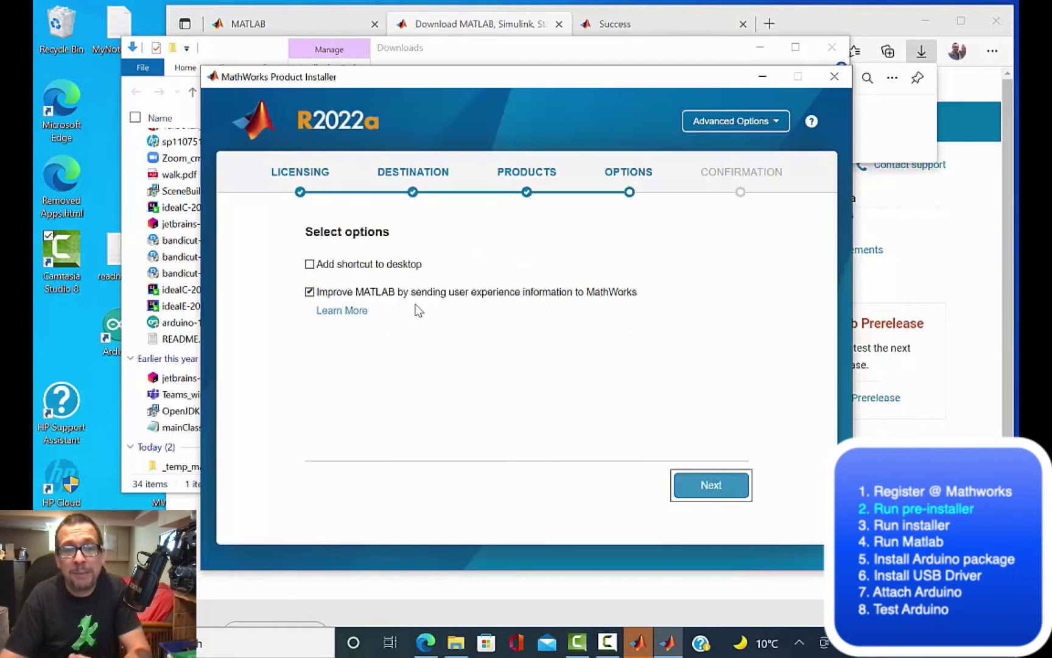
click(310, 264)
click(706, 495)
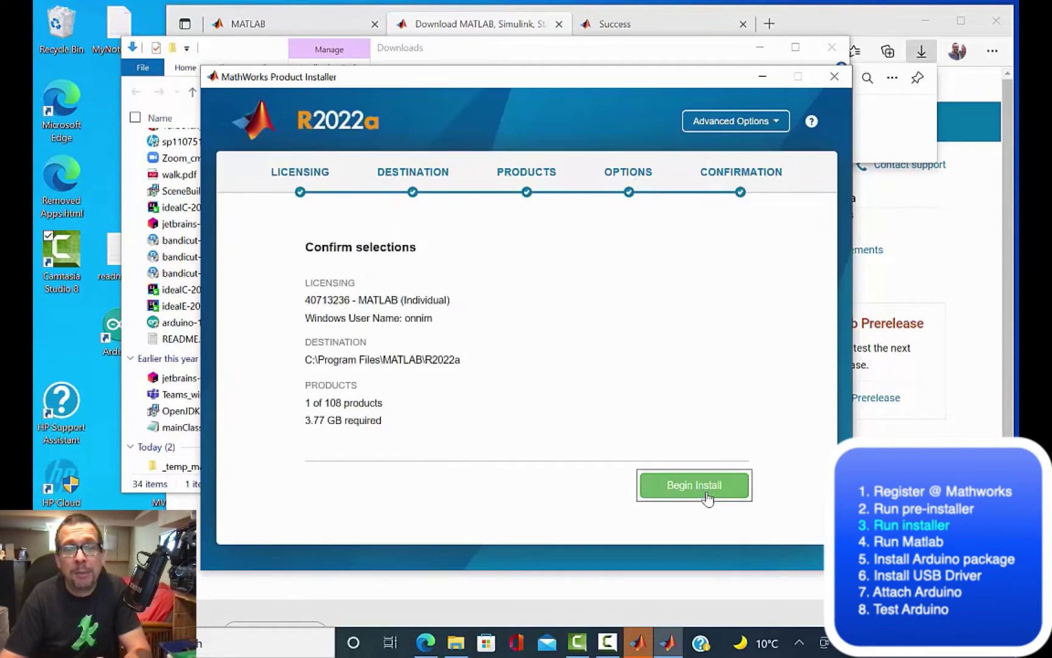
click(707, 497)
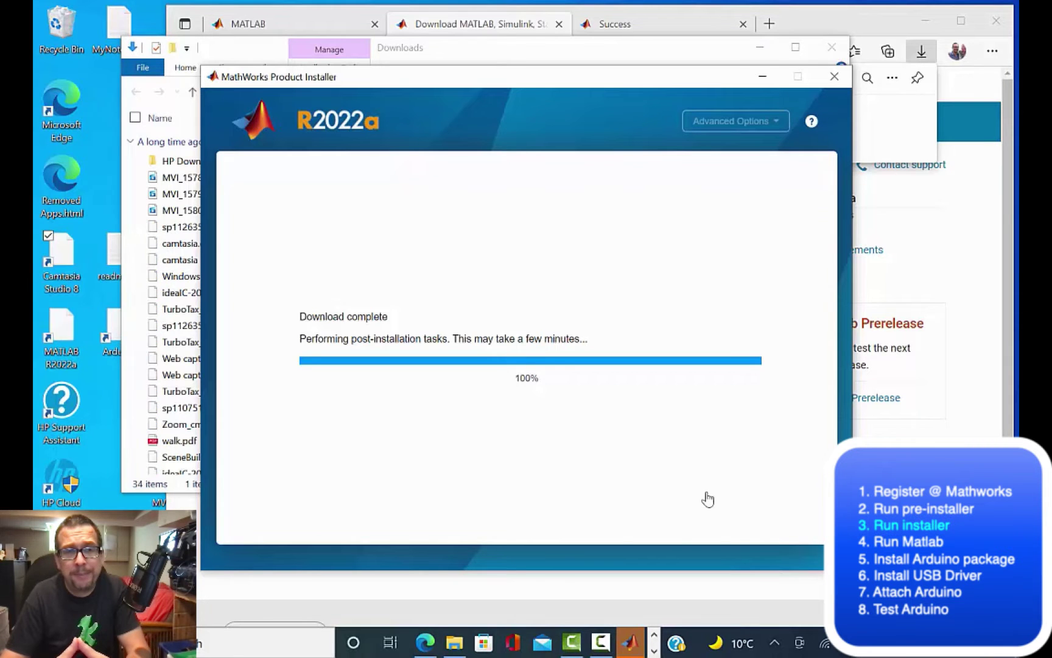
Step: Close the installer, launch MATLAB R2022a from the desktop, and evaluate 1+1 to get ans = 2
click(795, 491)
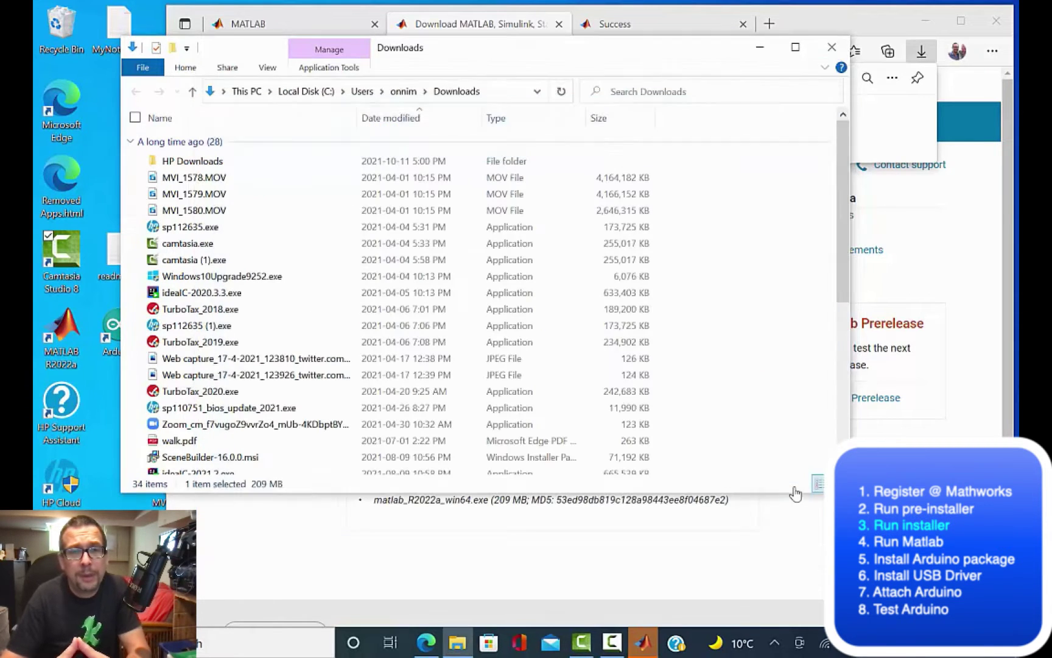
double_click(61, 335)
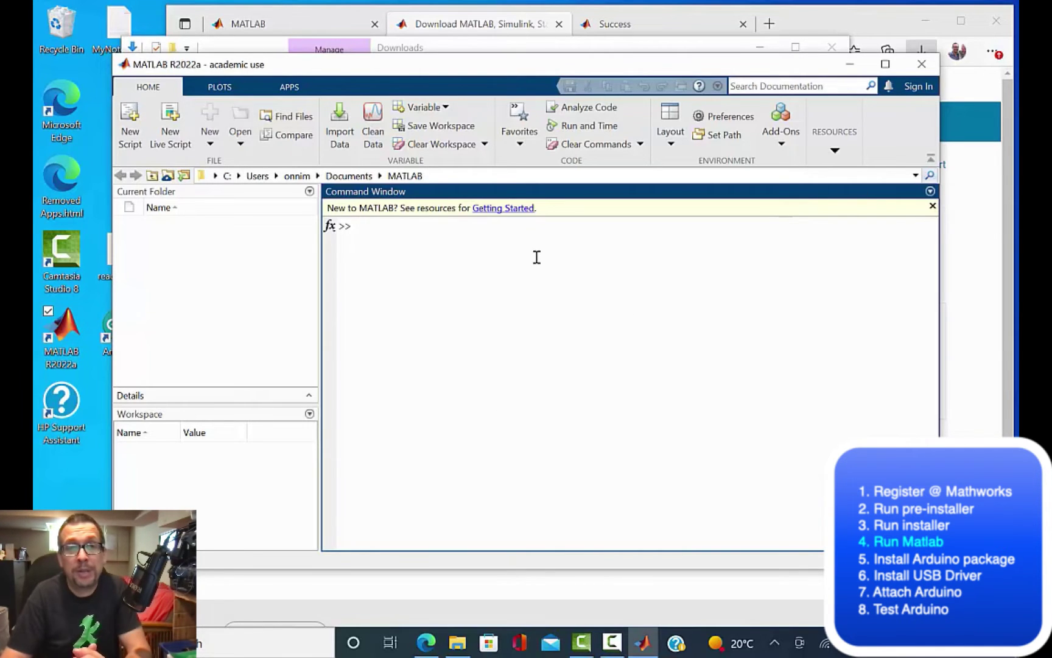
text(1+1)
key(Return)
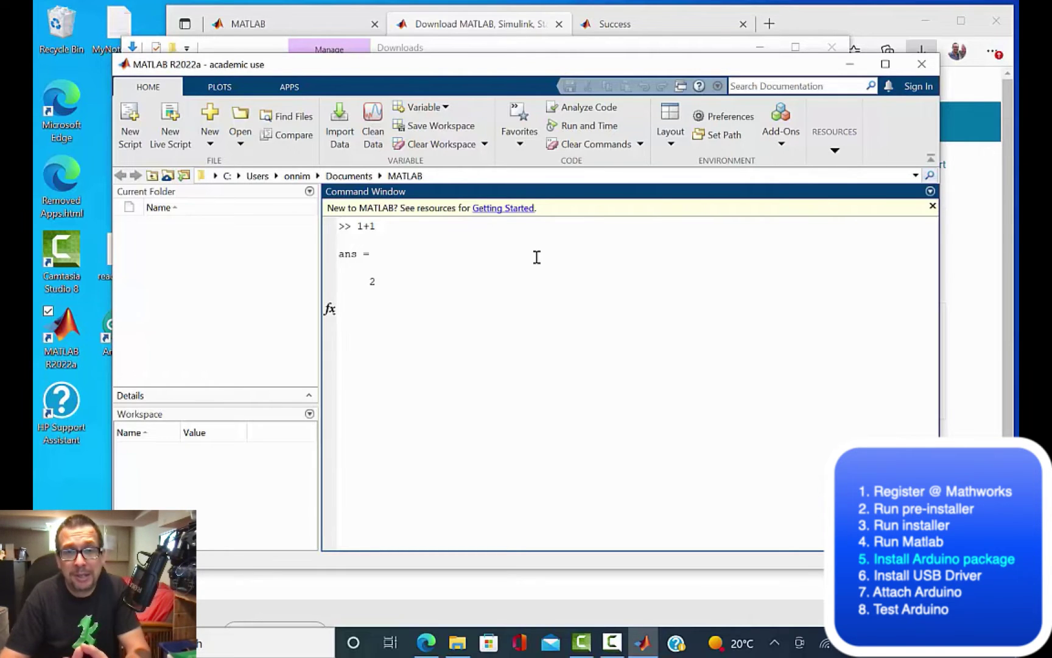
Step: Open the MATLAB Support Package for Arduino Hardware from Get Hardware Support Packages
click(782, 147)
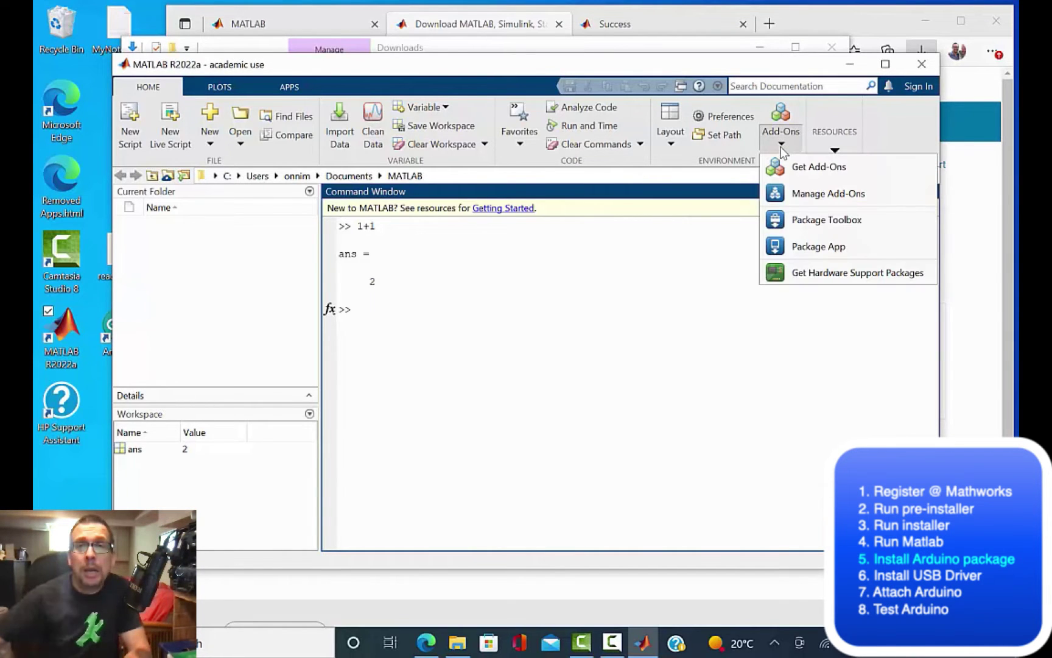
click(806, 275)
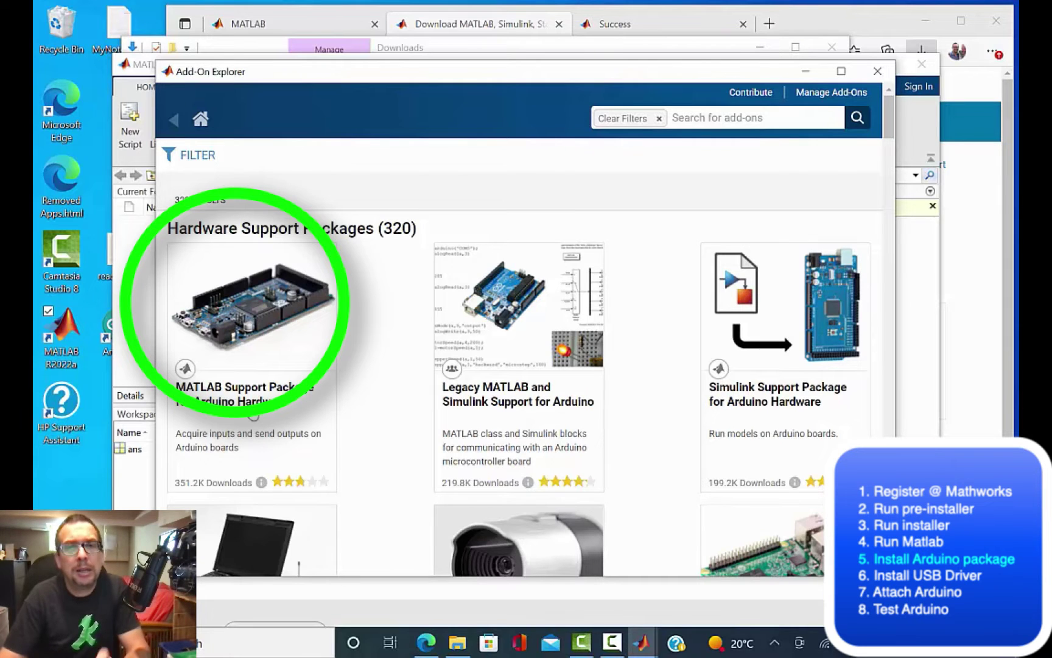
click(253, 414)
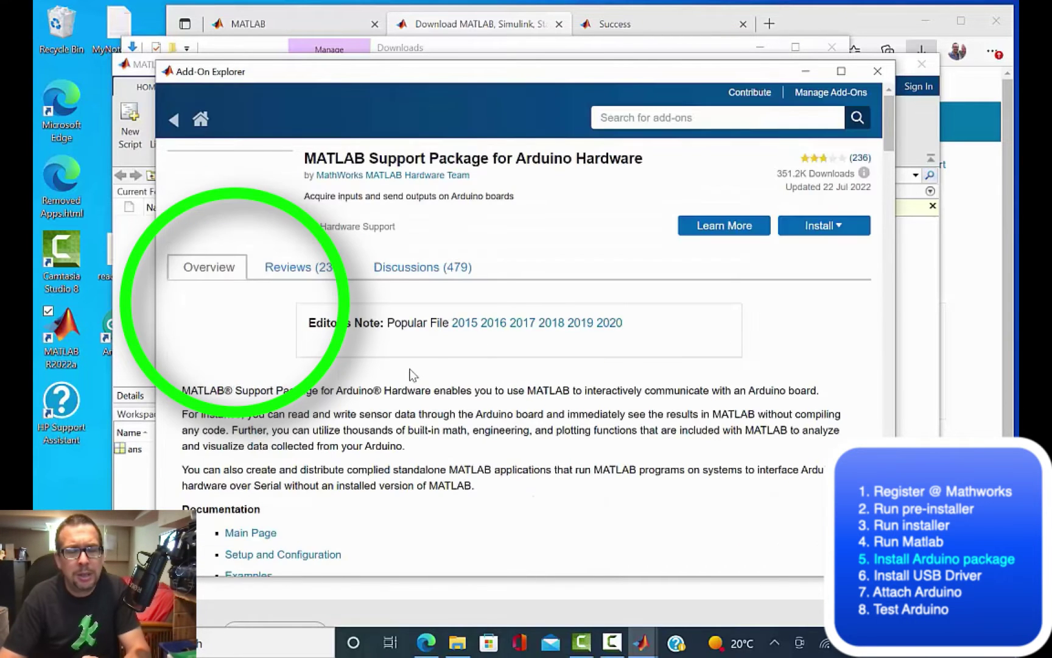
click(845, 236)
Step: Install the Arduino support package, signing in with the MathWorks account and accepting the auxiliary license
click(816, 255)
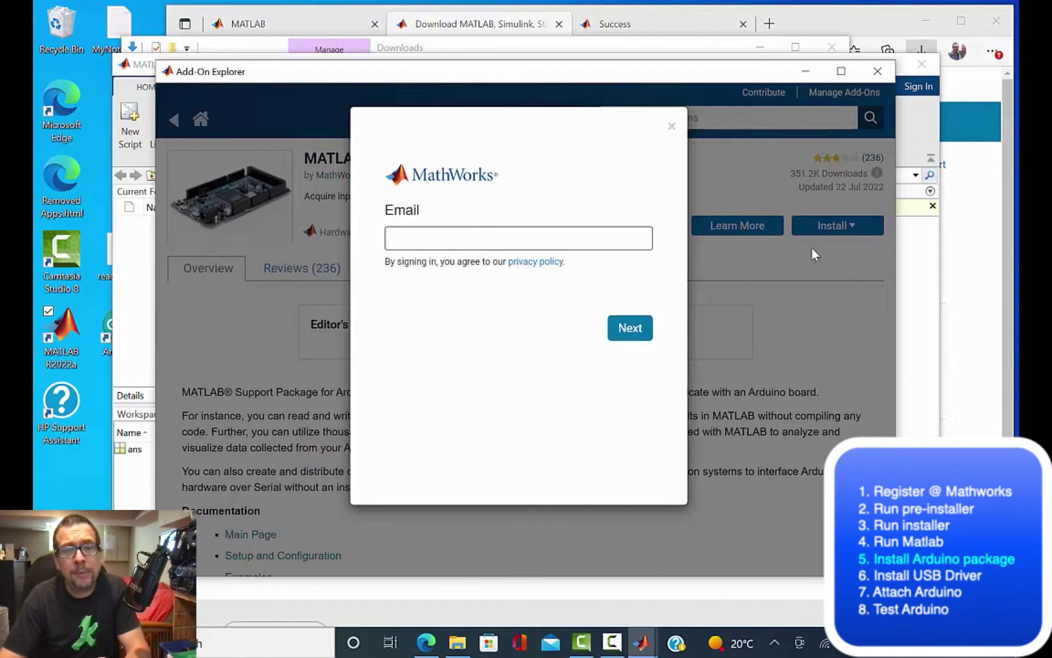
click(461, 240)
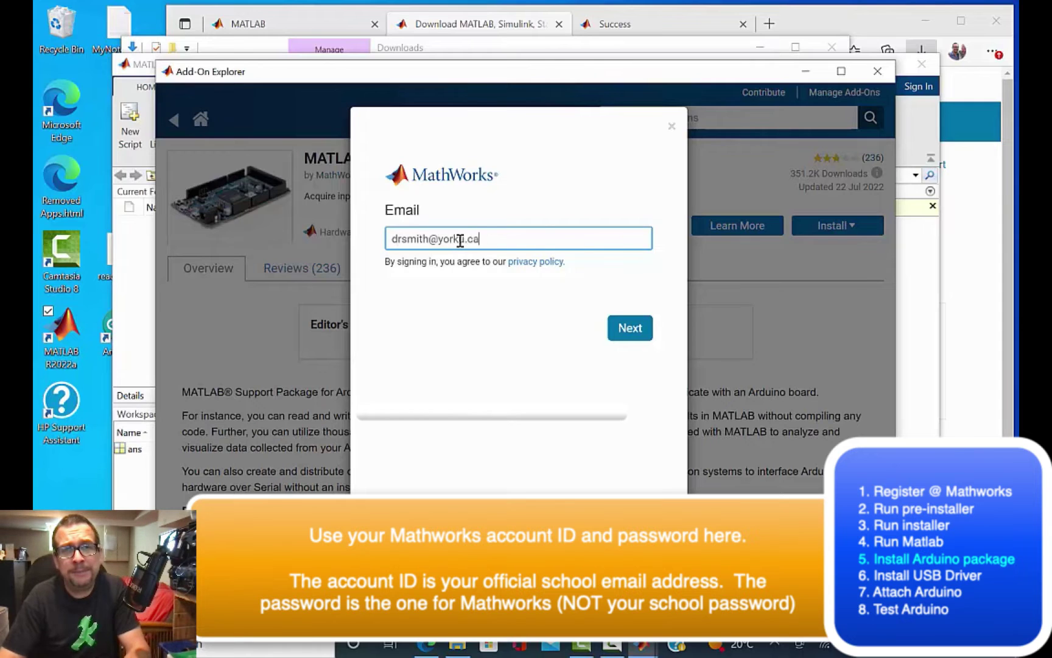
click(630, 328)
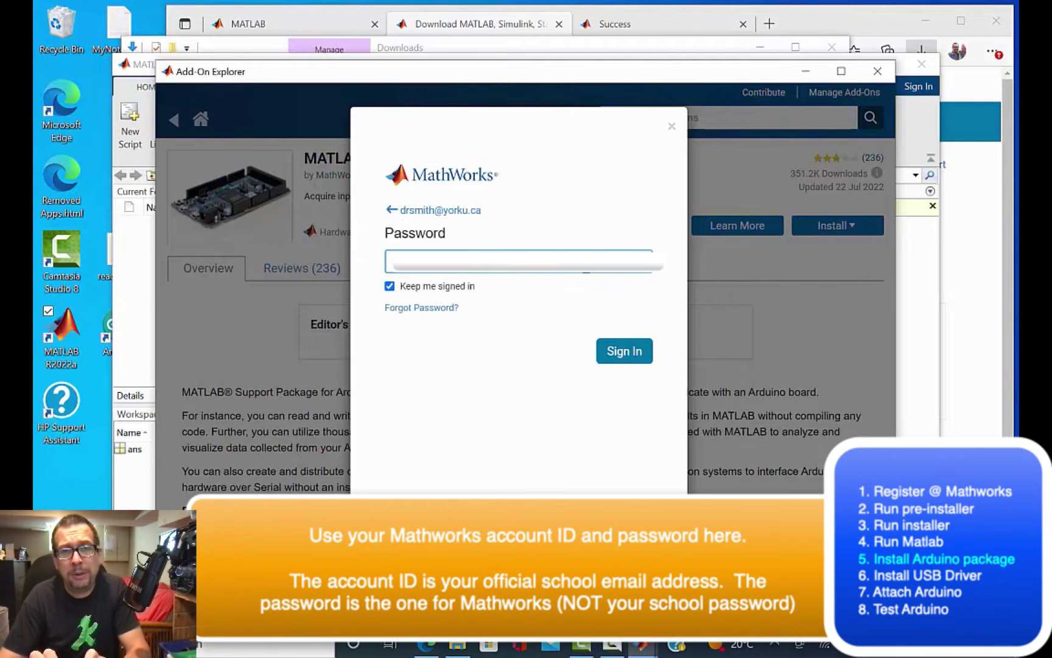
click(631, 359)
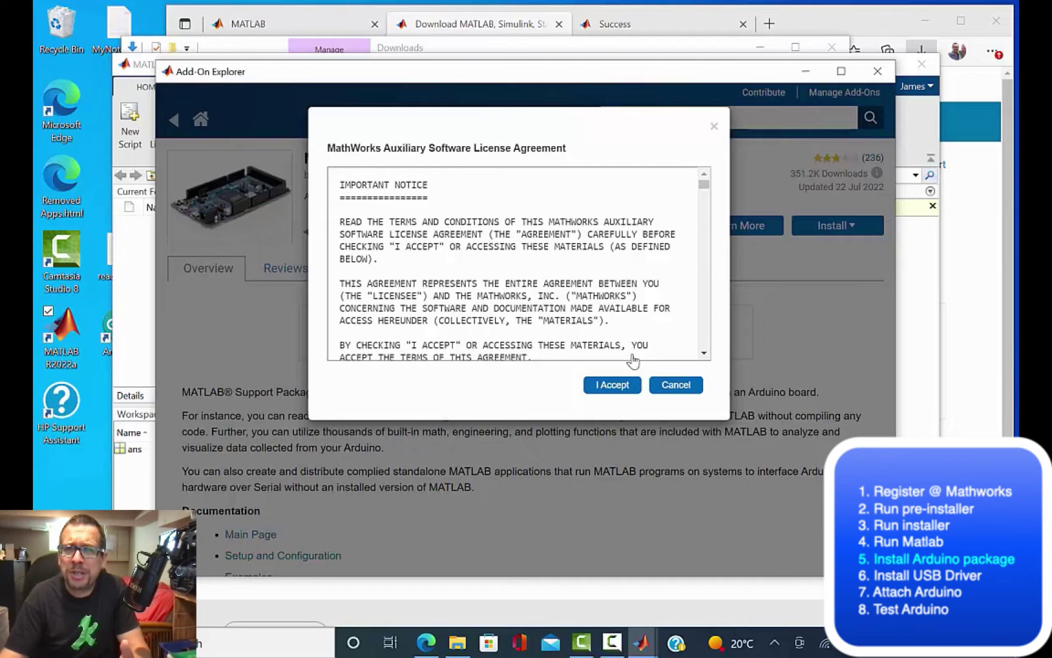
click(611, 386)
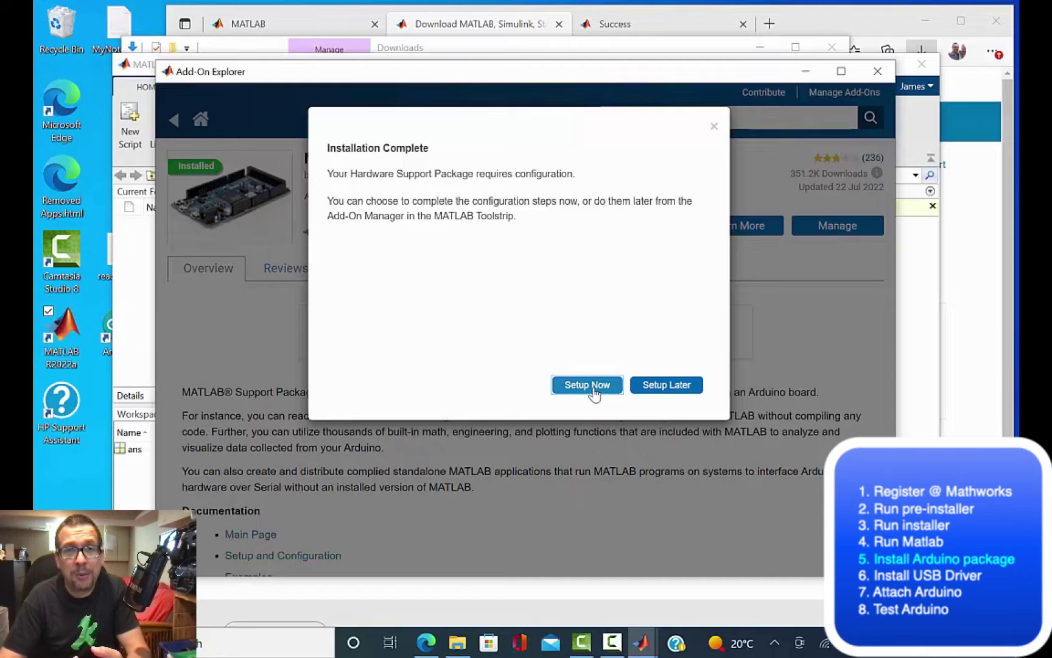
Step: Configure the support package, install the Arduino USB driver, and choose a USB connection for the board
click(593, 390)
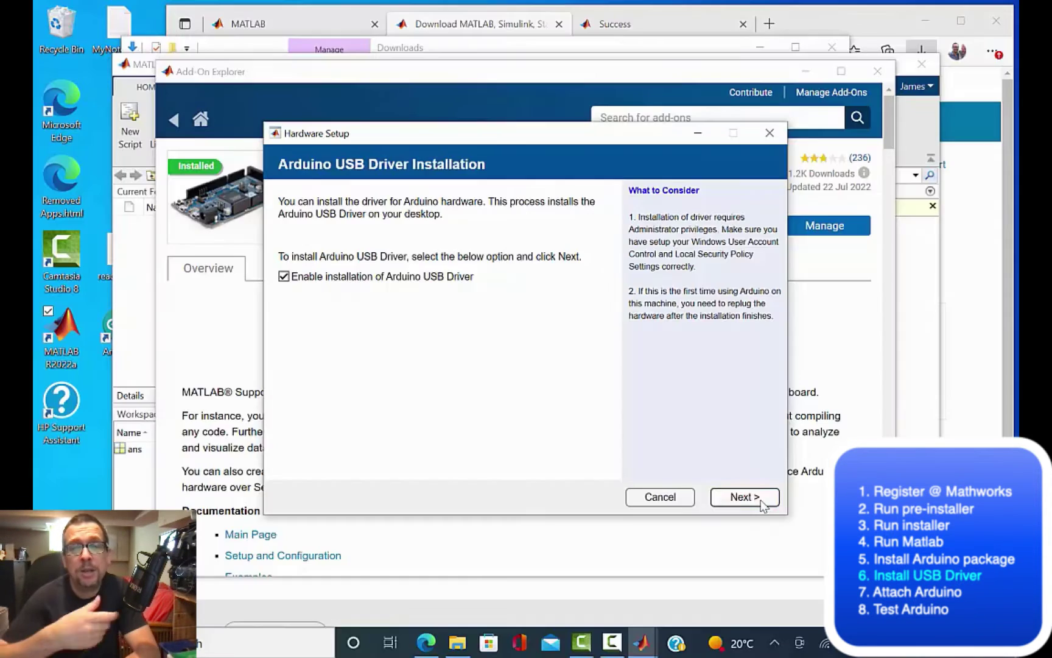
click(744, 497)
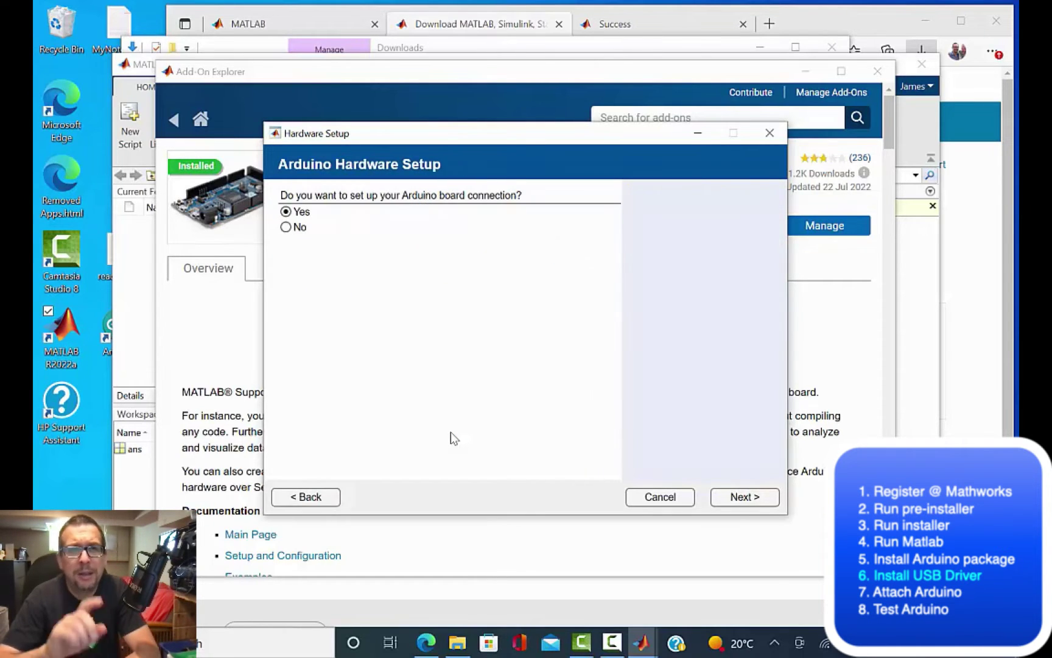
click(734, 508)
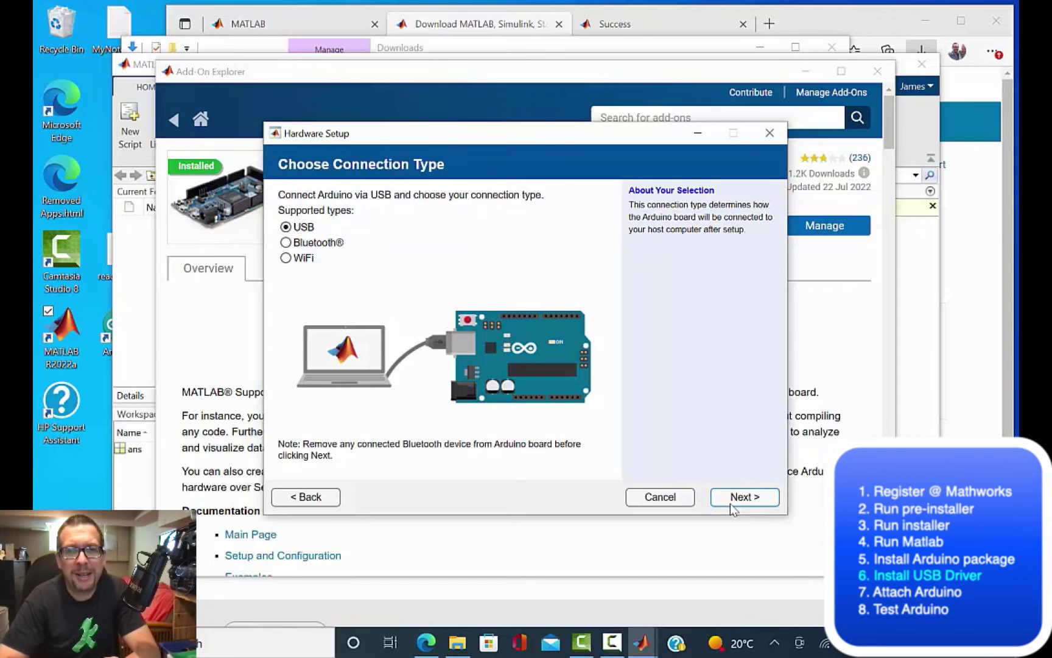
click(730, 503)
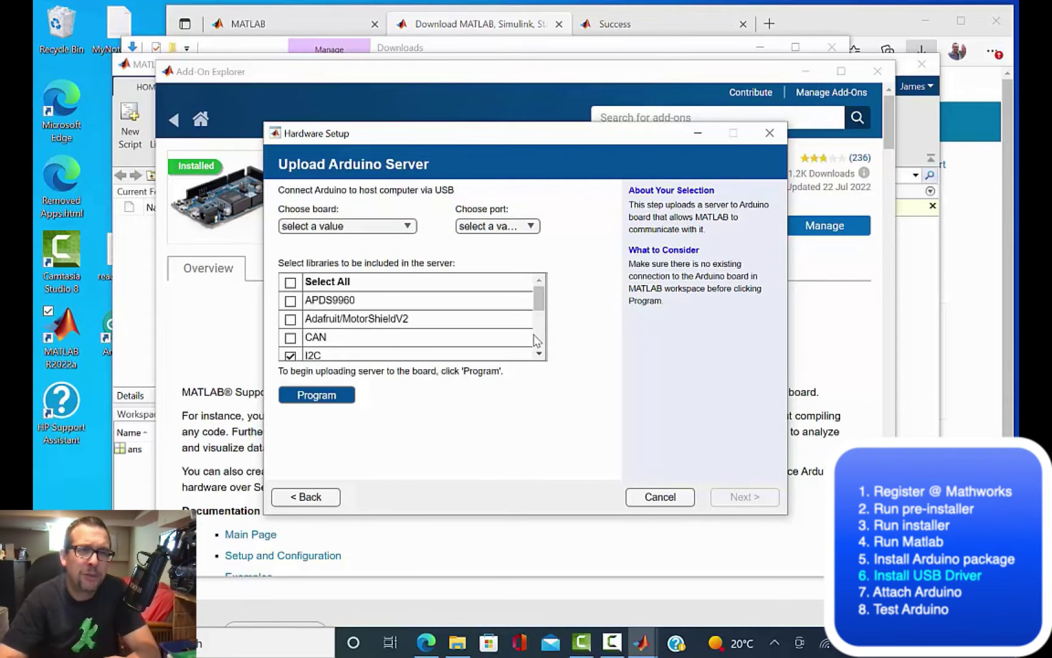
scroll(534, 336, down, 2)
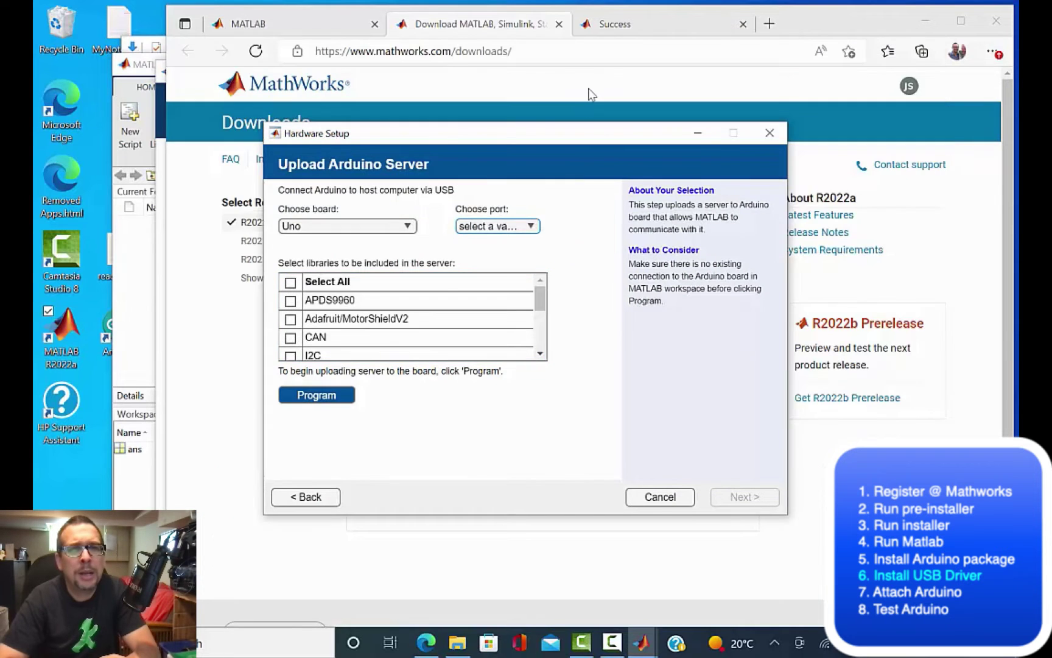
Step: Search Bing for 'seeed studio grove beginner kit for ard' and open the kit's Seeed Wiki page
click(587, 94)
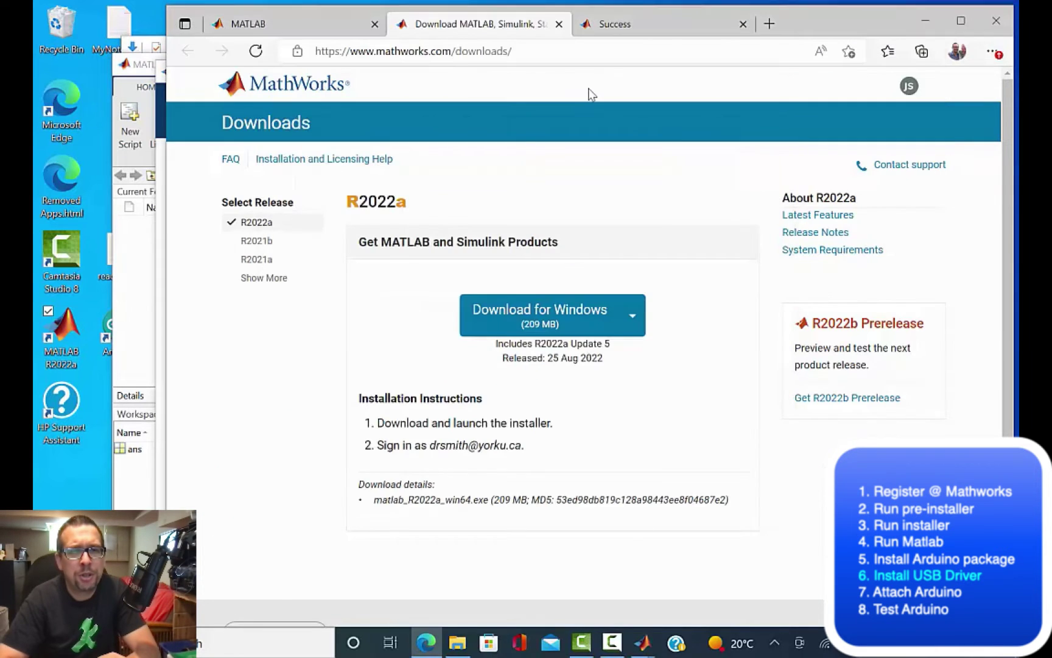
key(ctrl+t)
text(seeed studio)
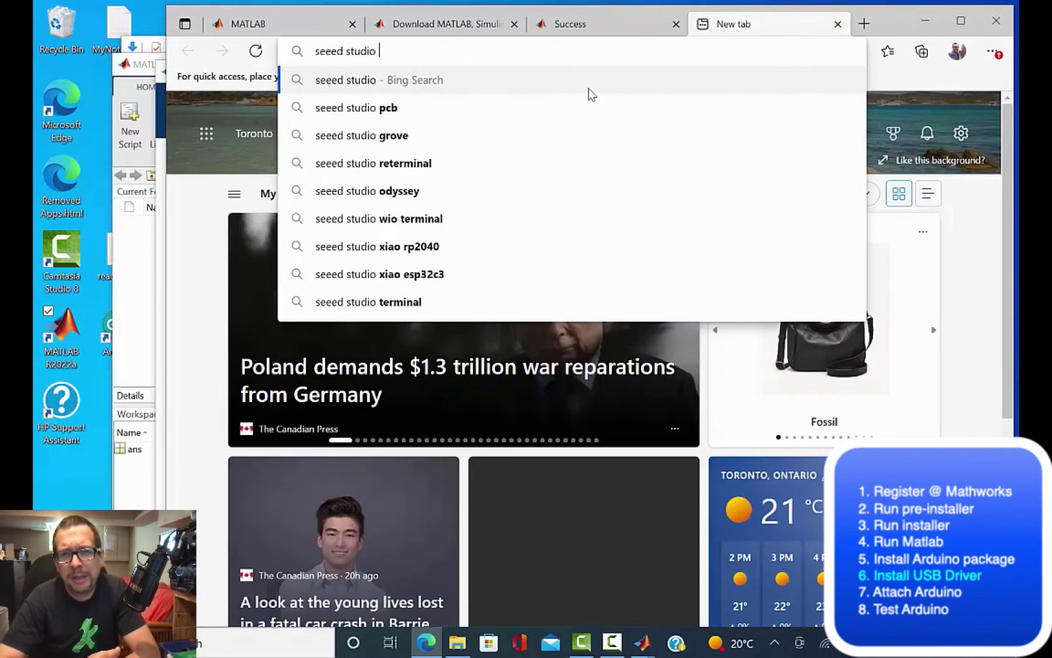
text( grove beginner kit for ard)
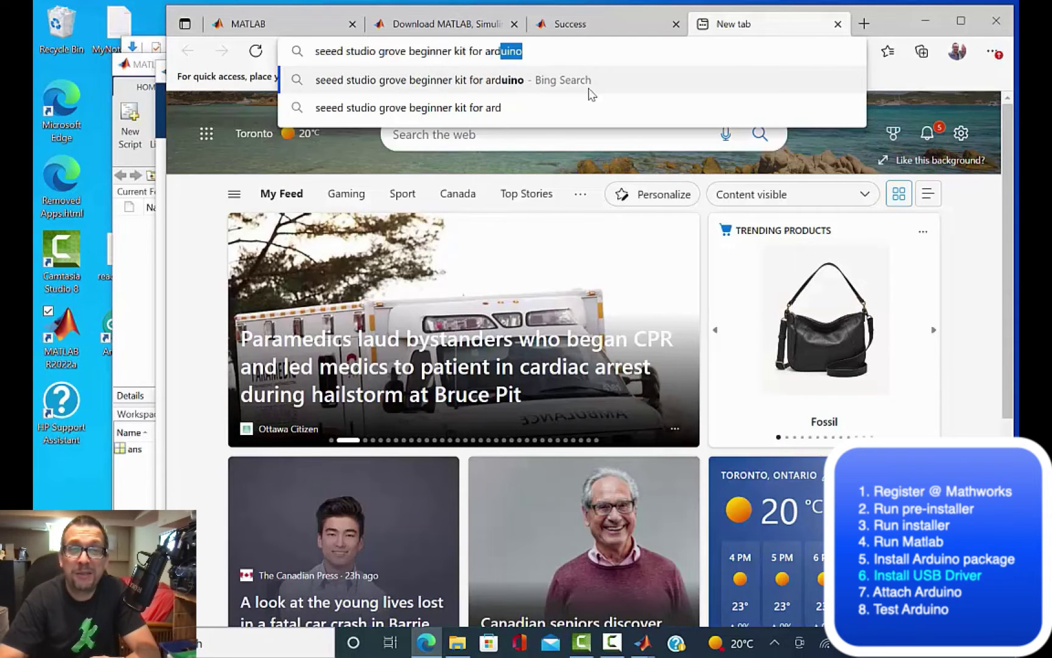
key(Return)
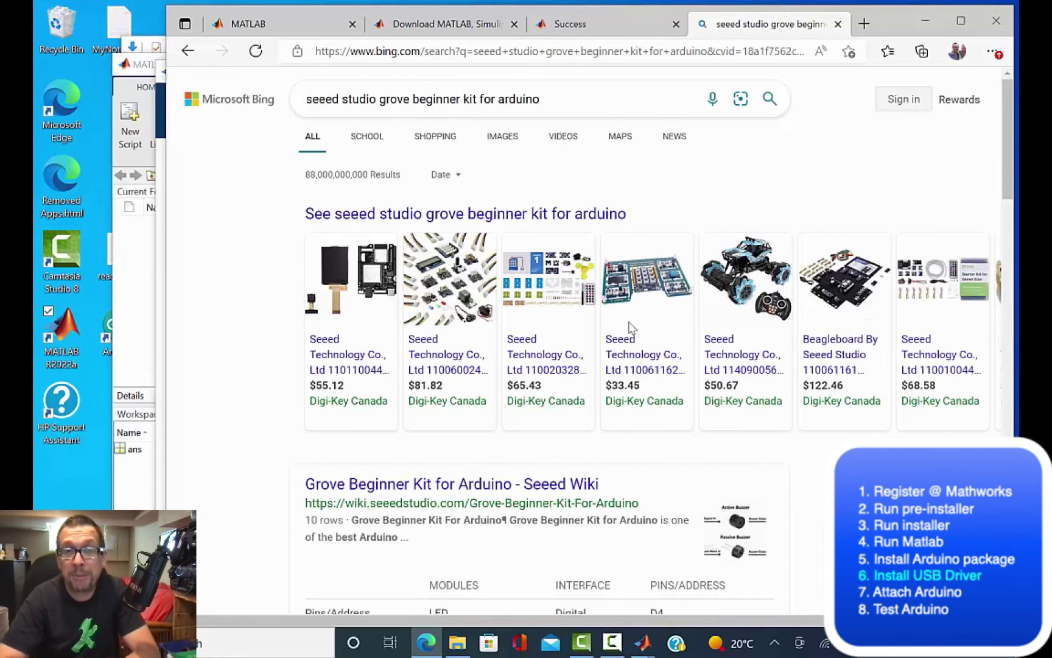
click(505, 516)
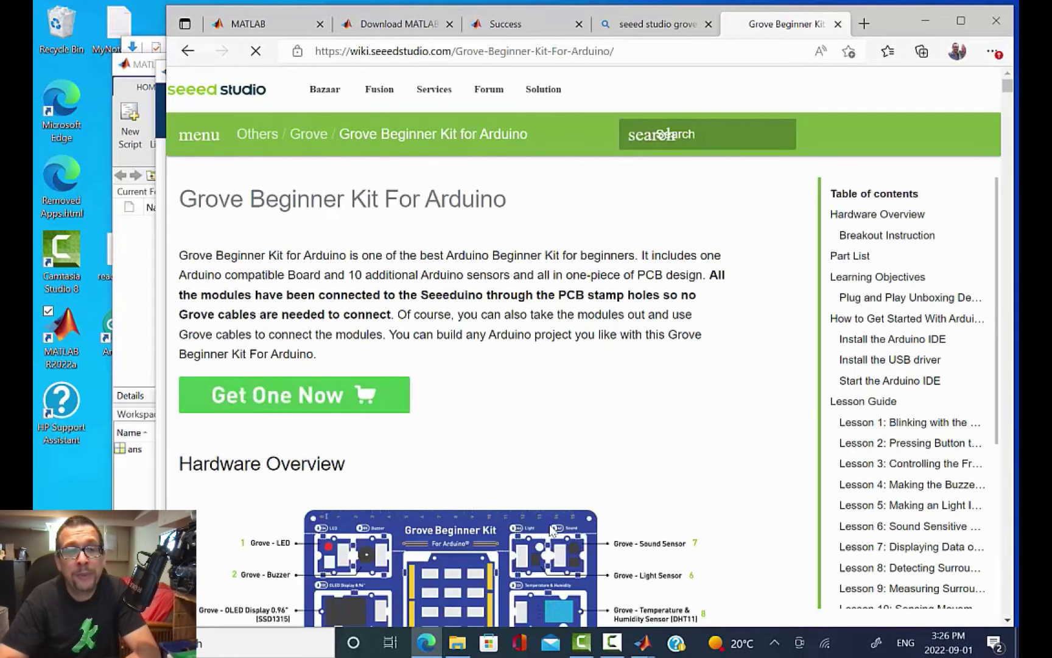
Step: Follow the USB driver link and download CP210x Windows Drivers from the Silicon Labs page
click(865, 361)
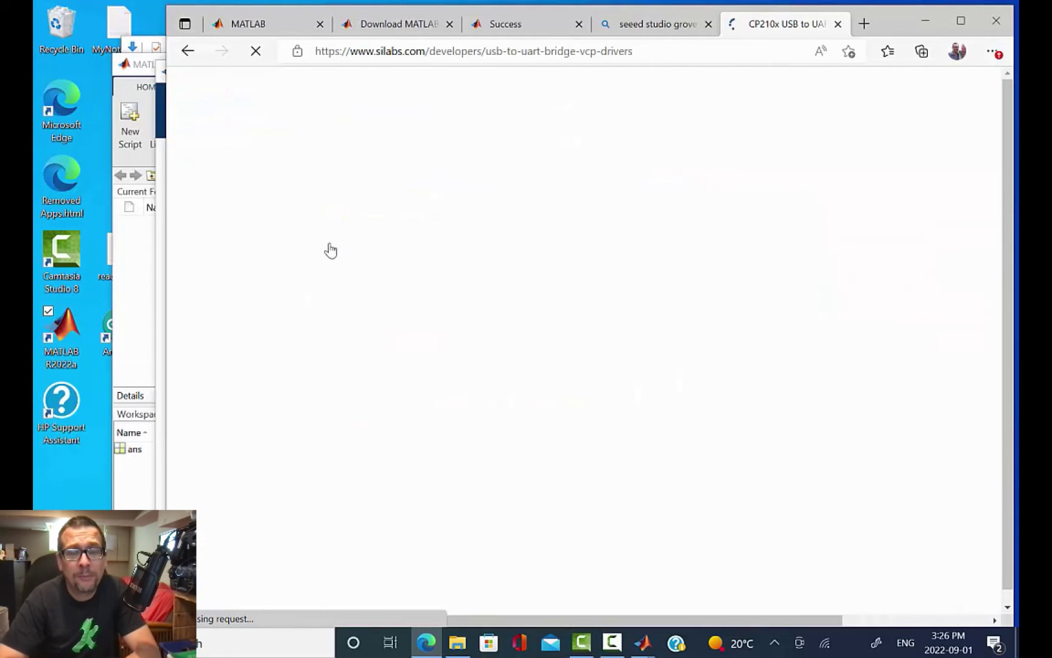
scroll(432, 419, down, 5)
scroll(440, 418, up, 2)
click(293, 230)
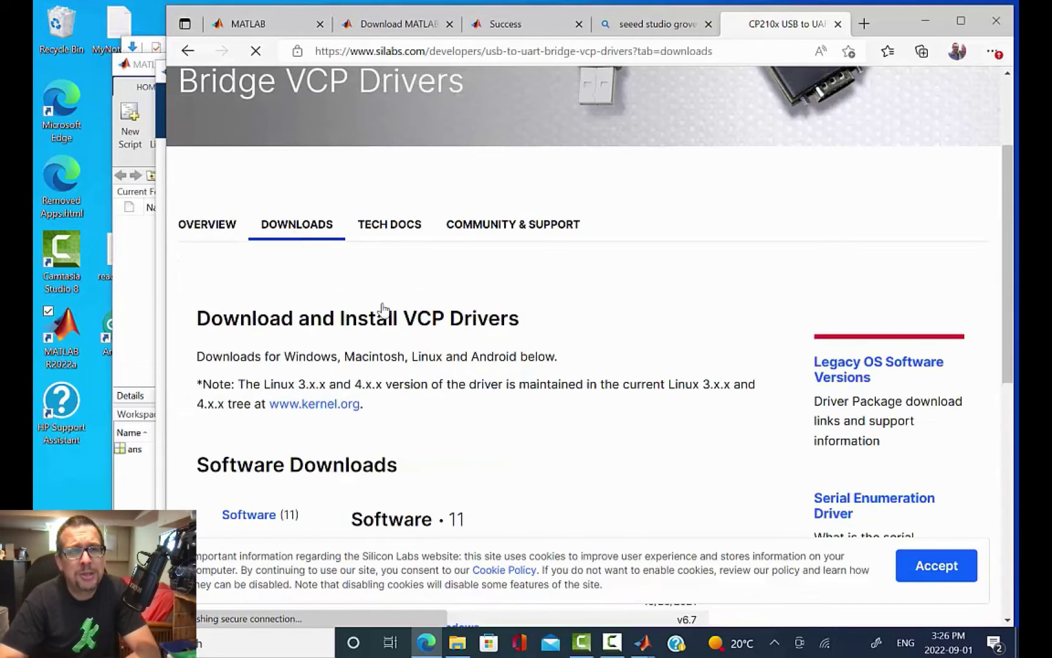
scroll(529, 387, down, 5)
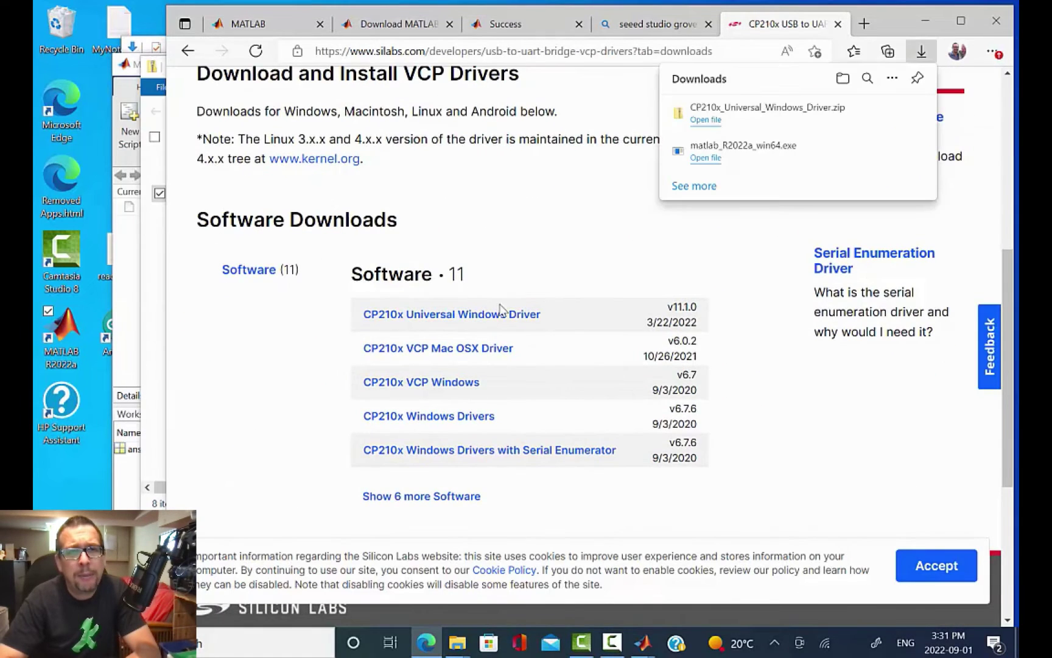
scroll(606, 263, down, 1)
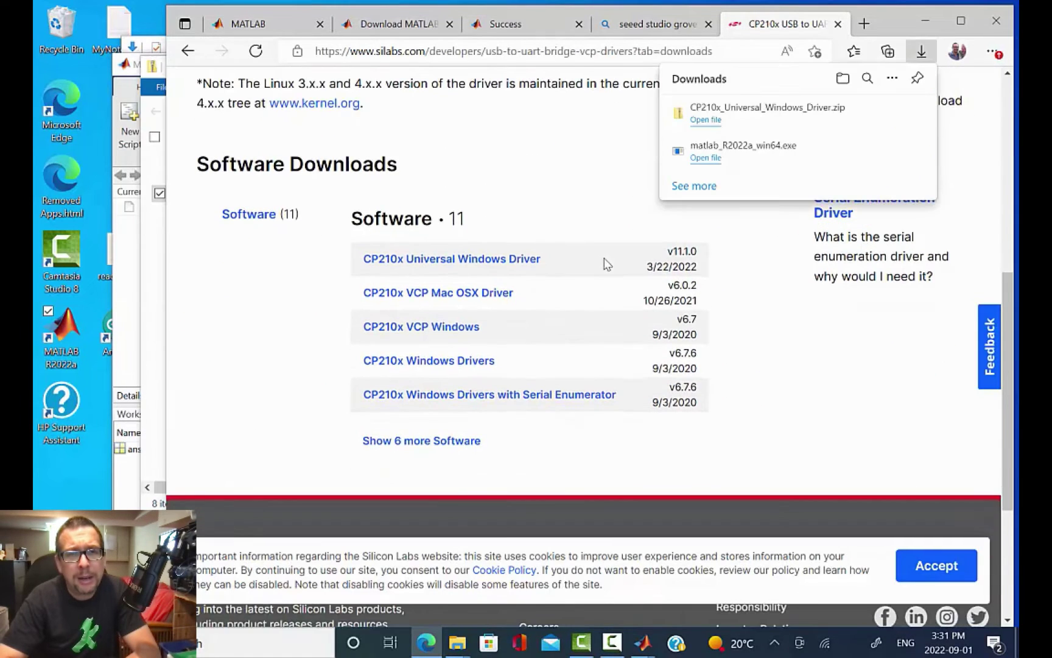
click(445, 369)
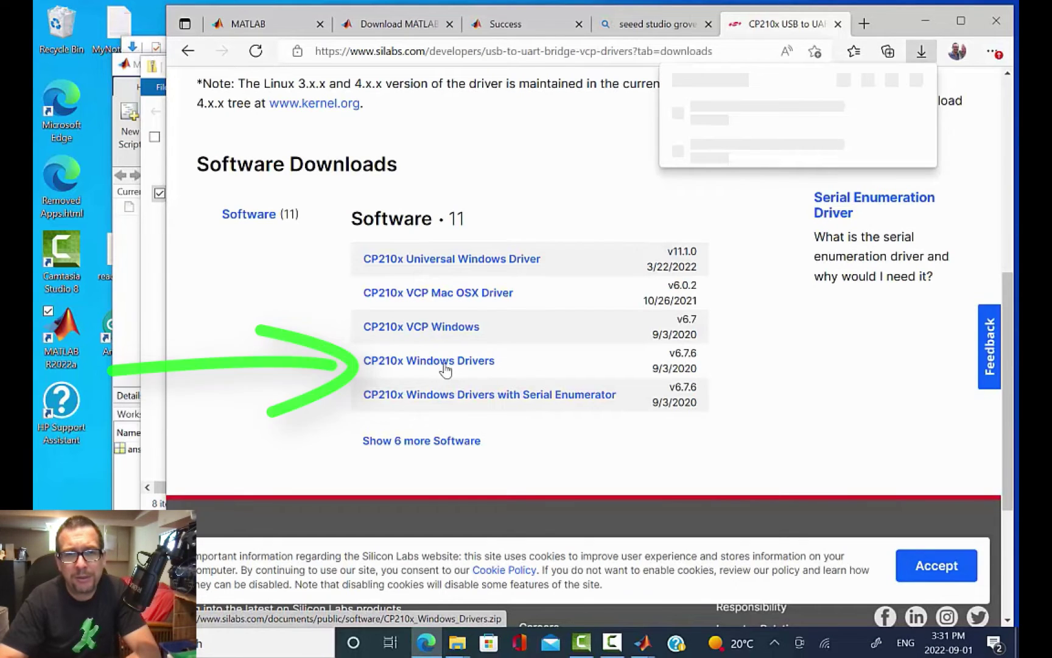
click(445, 369)
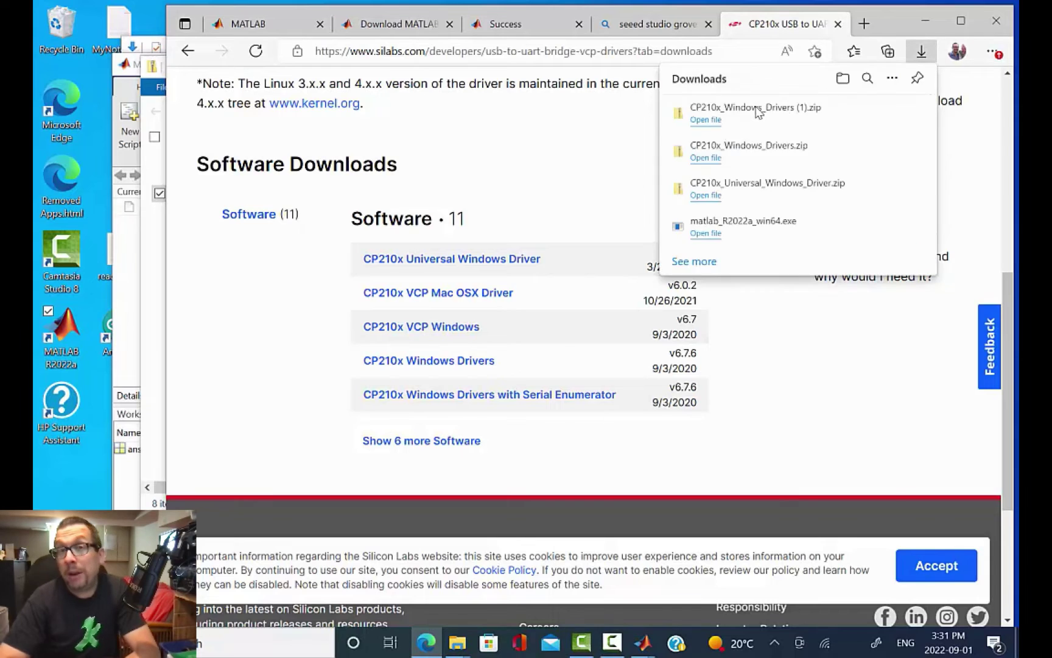
Step: Extract the downloaded CP210x driver zip in the Downloads folder
click(864, 112)
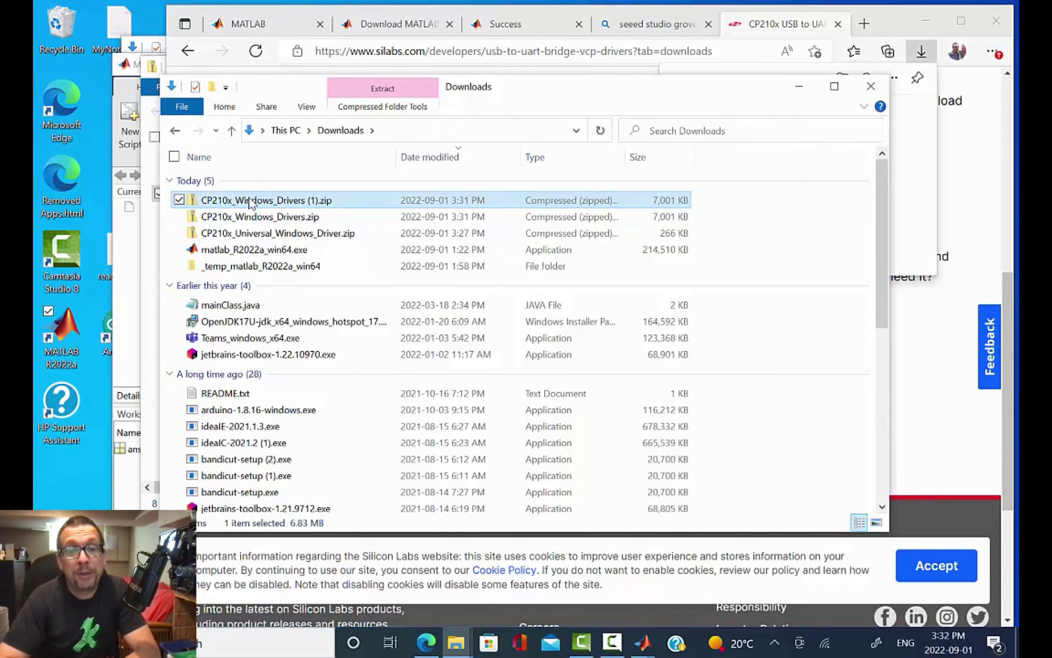
right_click(251, 204)
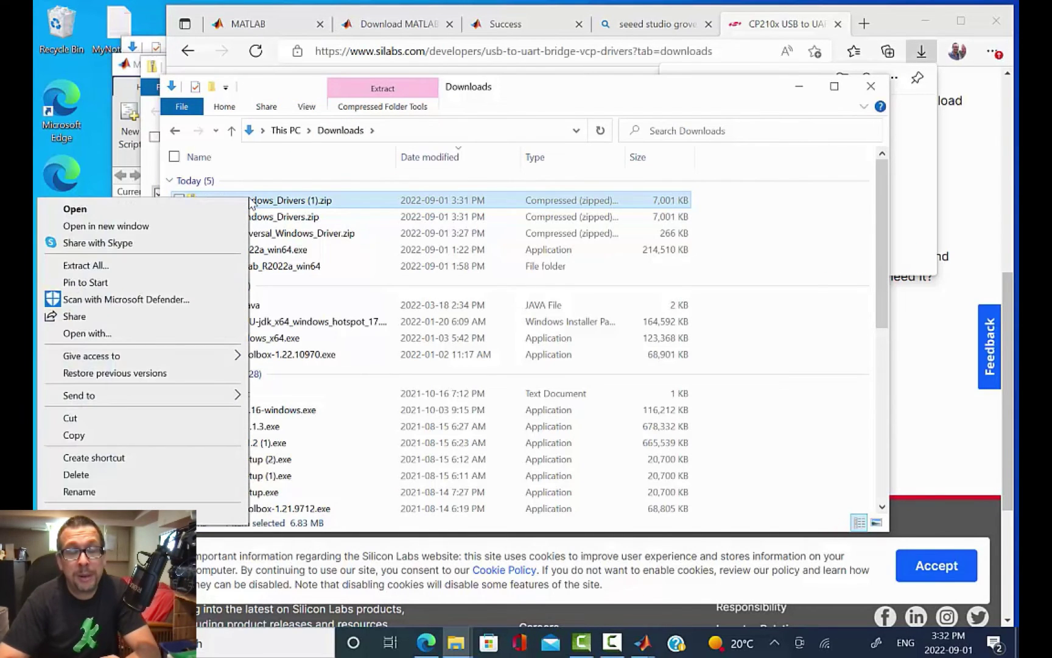
click(179, 266)
click(674, 487)
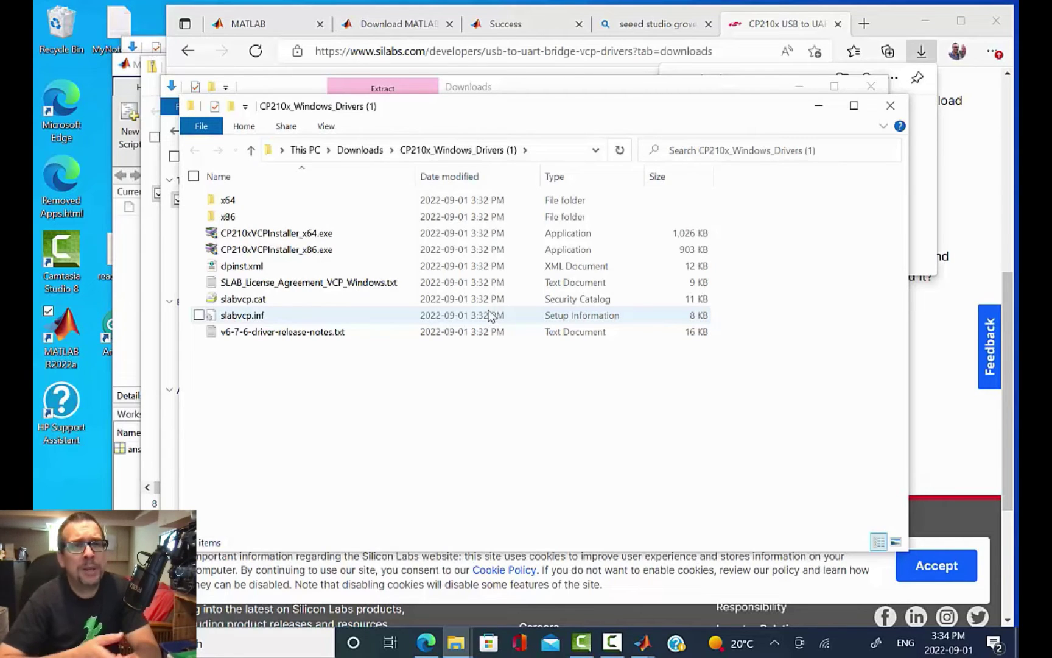
Step: Install the driver with CP210xVCPInstaller_x64.exe, accepting the licence, then return to Hardware Setup
double_click(309, 239)
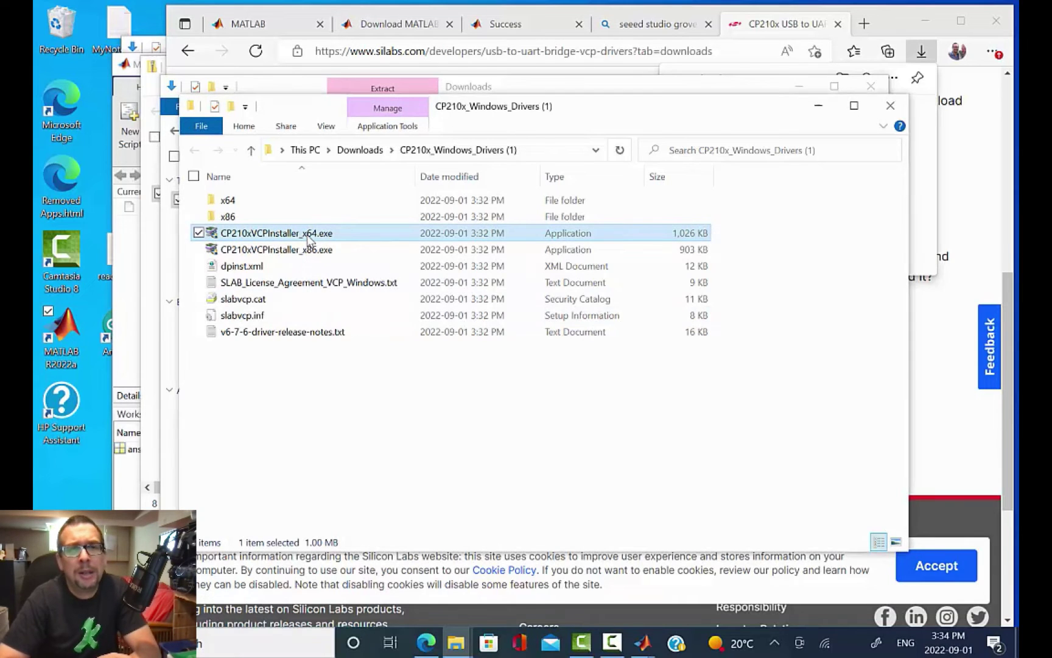
click(384, 341)
click(254, 283)
click(387, 341)
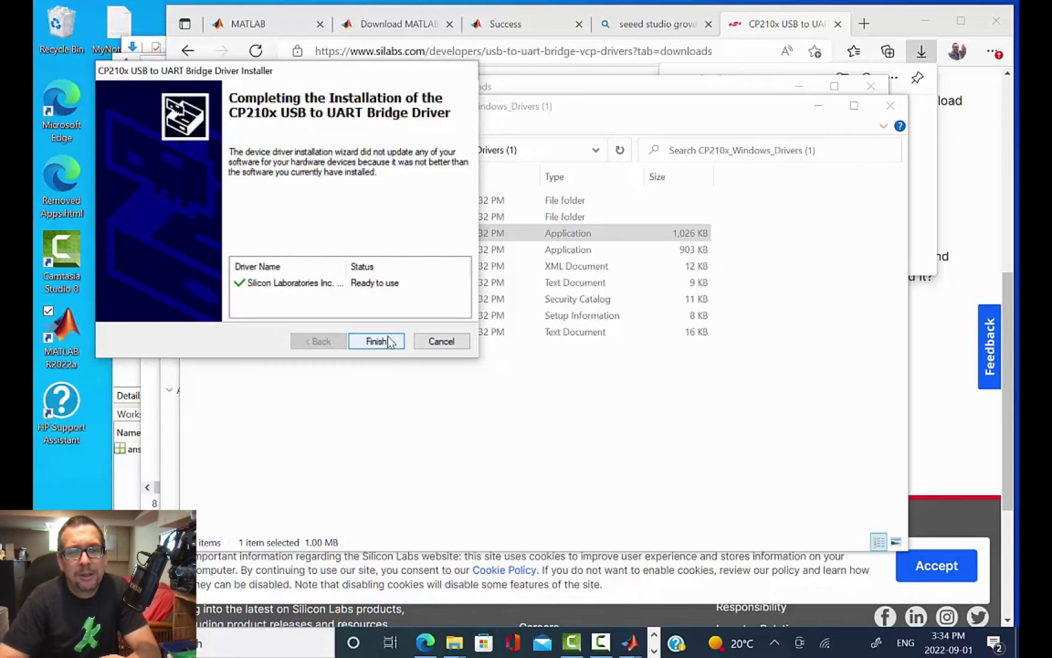
click(376, 341)
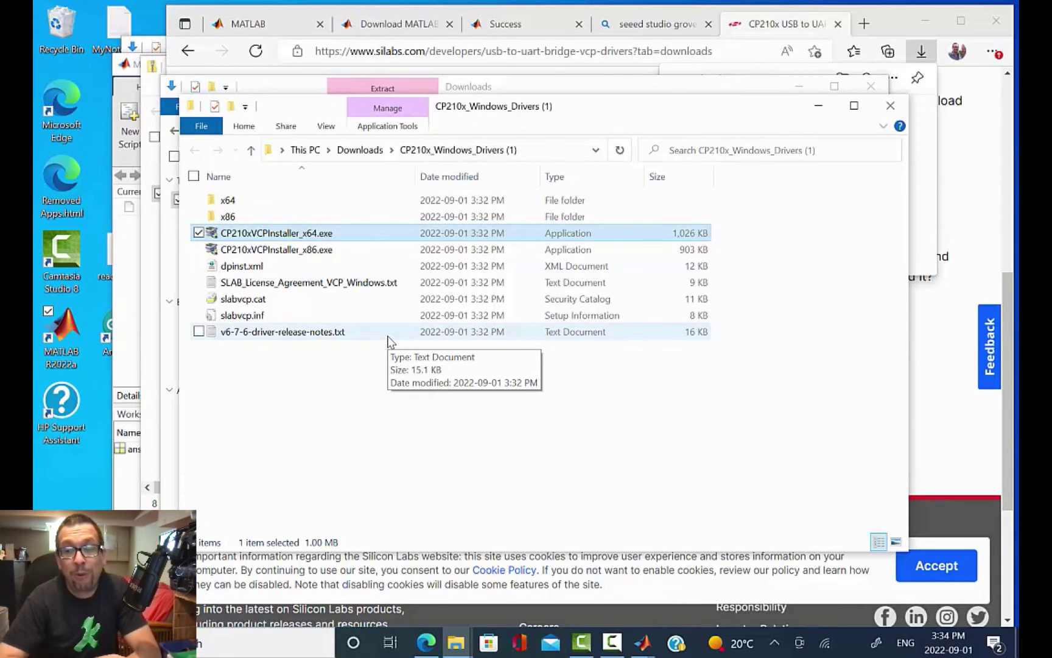
key(alt+Tab)
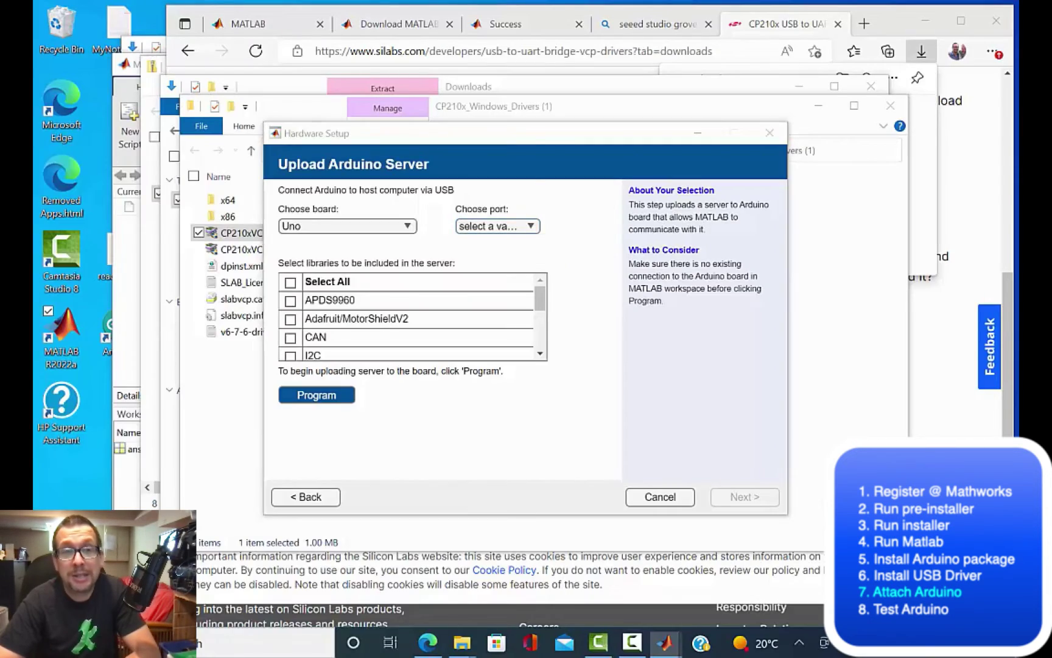
key(super)
key(super+s)
text(control)
key(Return)
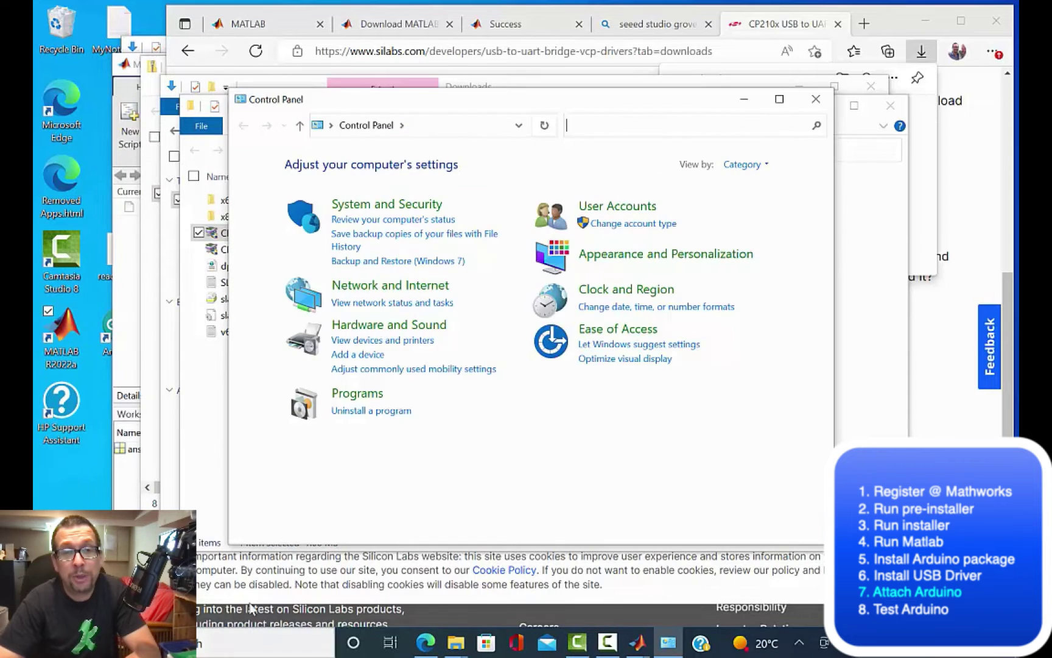
click(365, 342)
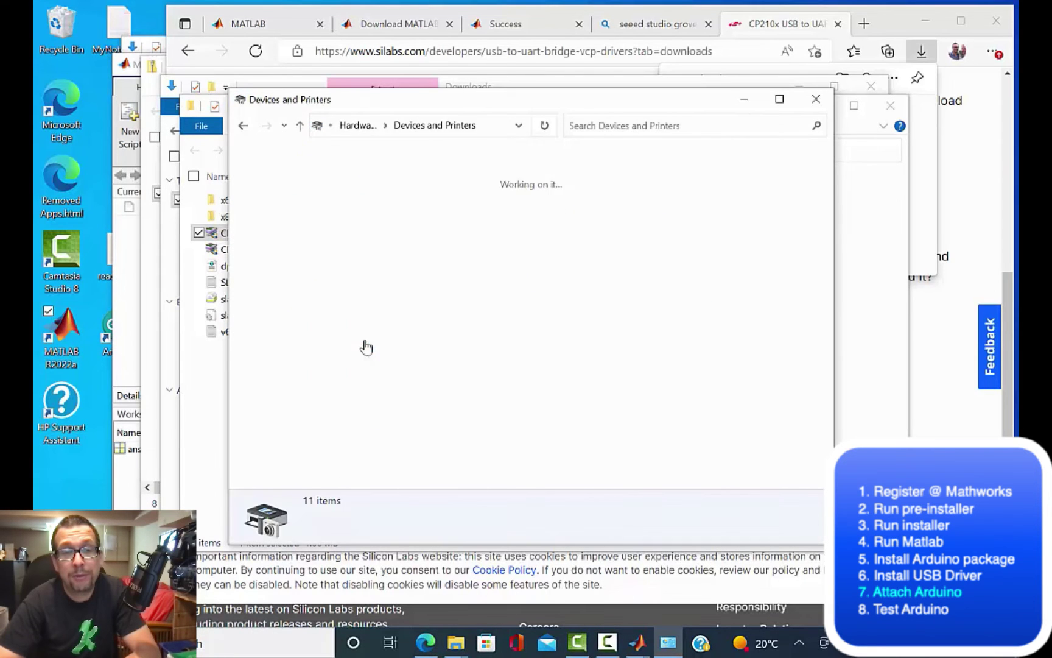
scroll(525, 284, down, 3)
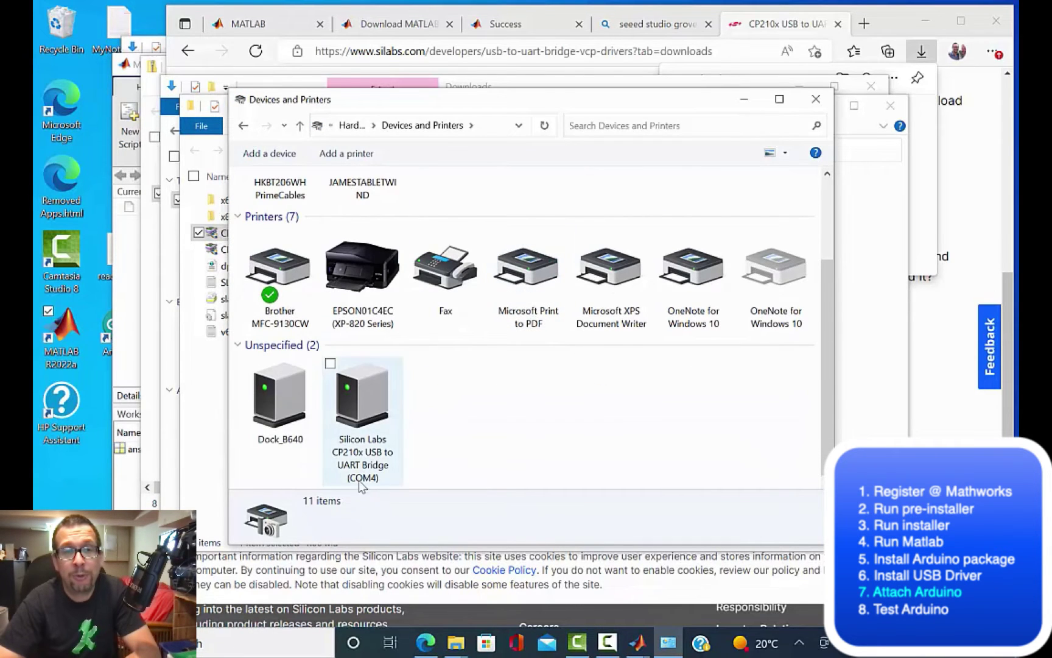
Step: Return to Upload Arduino Server, select port COM4 for the Uno, and start programming the board
click(816, 98)
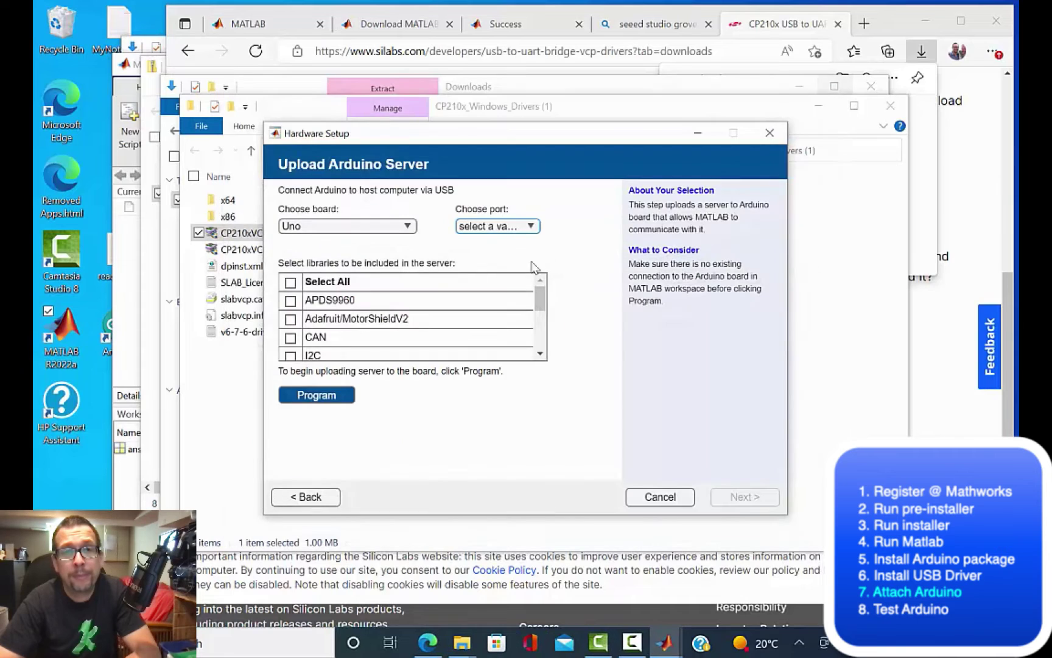
click(305, 504)
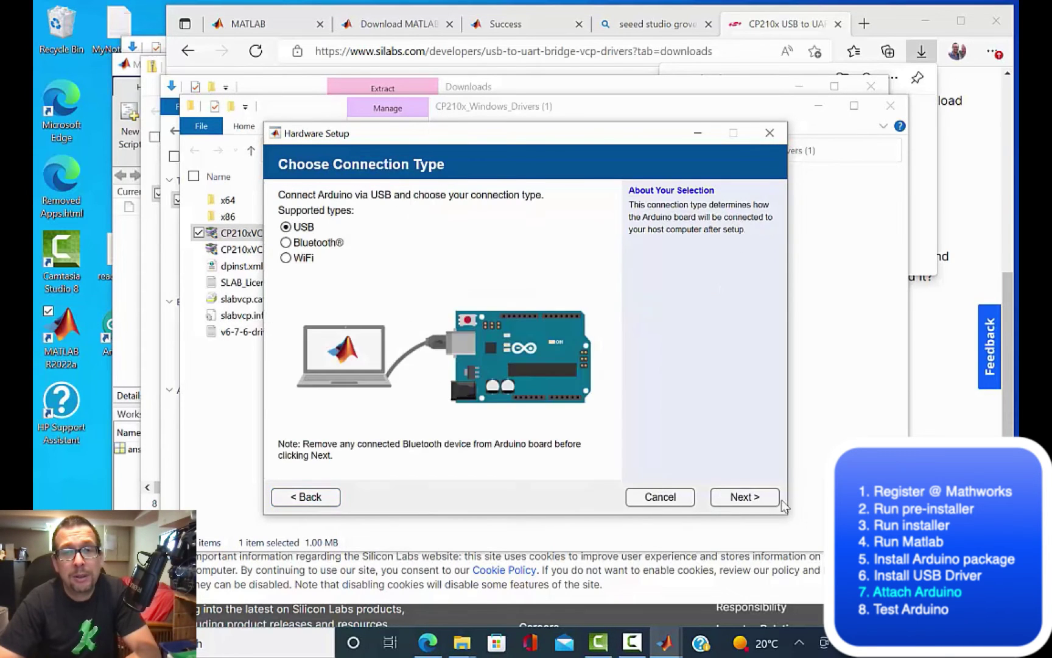
click(750, 500)
click(494, 233)
click(487, 262)
scroll(292, 338, down, 5)
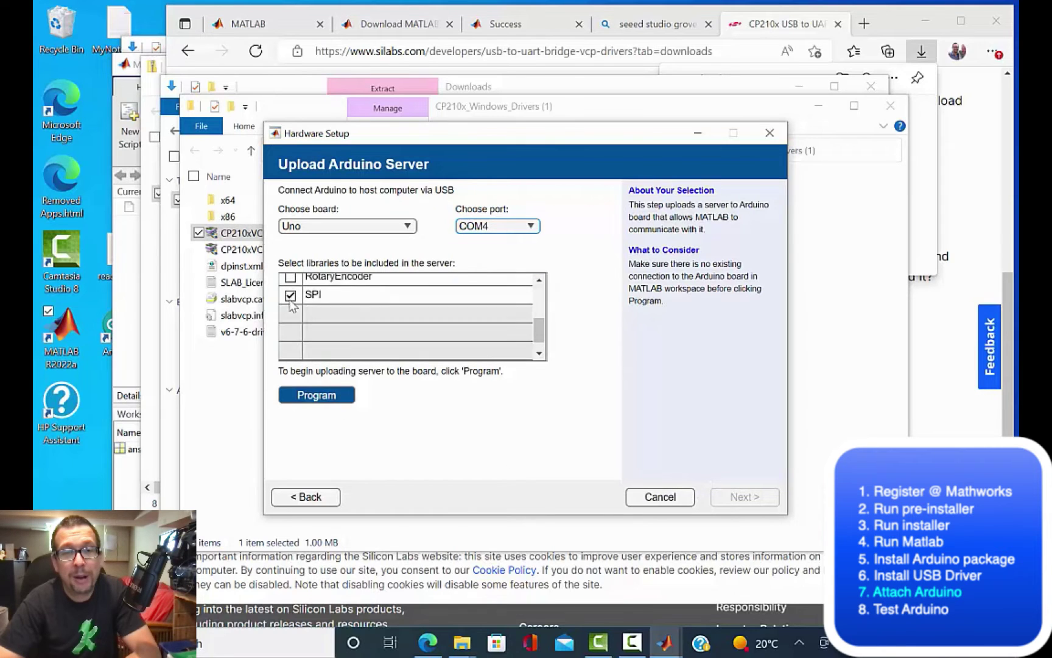
scroll(290, 339, up, 2)
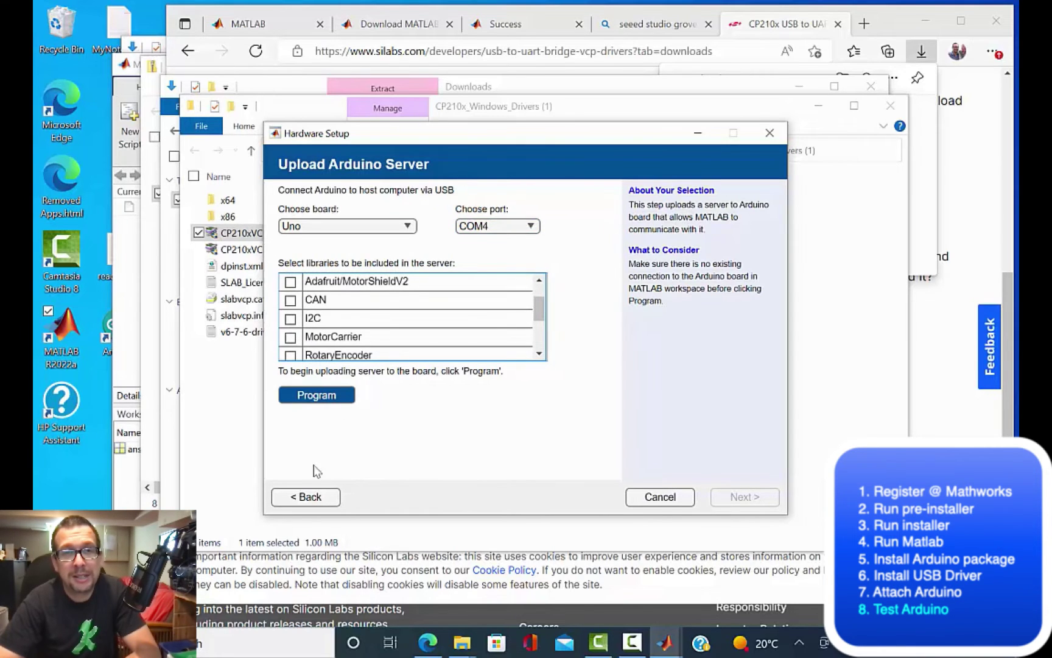
click(329, 396)
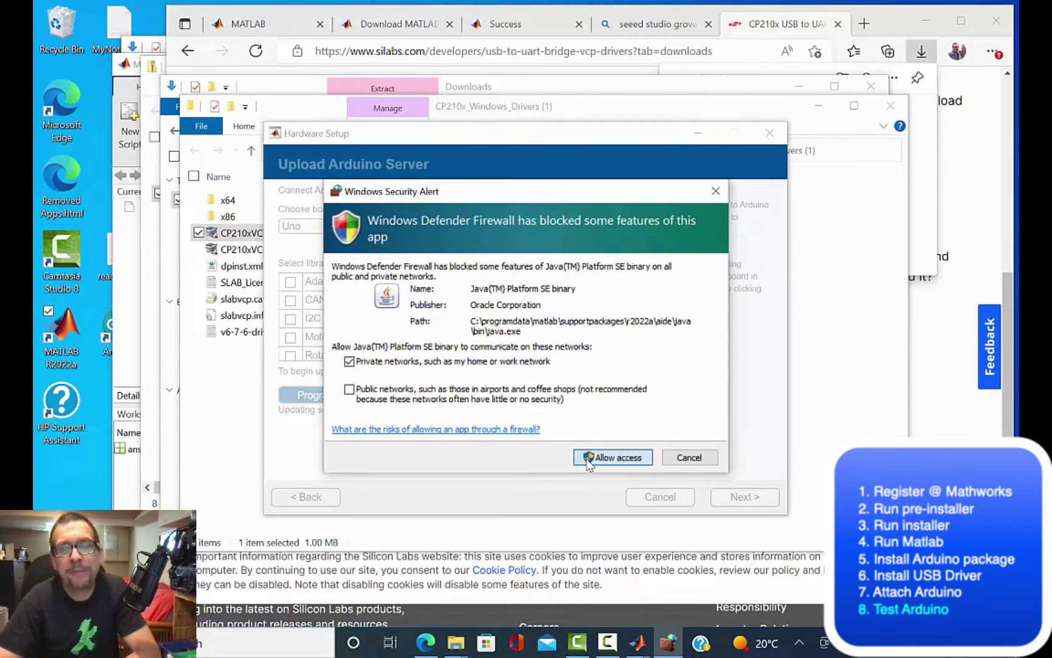
Step: Allow the Java binary through Windows Firewall so the Uno upload can finish
click(613, 457)
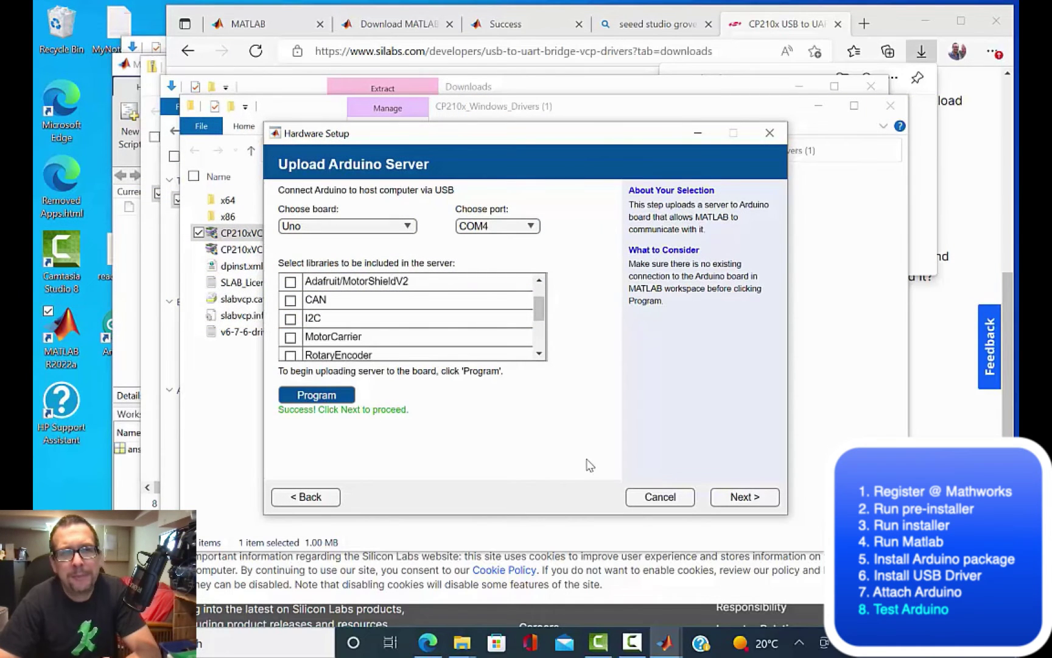
Step: Test the Uno connection on COM4 and select the suggested a = arduino(port,board) command
click(744, 505)
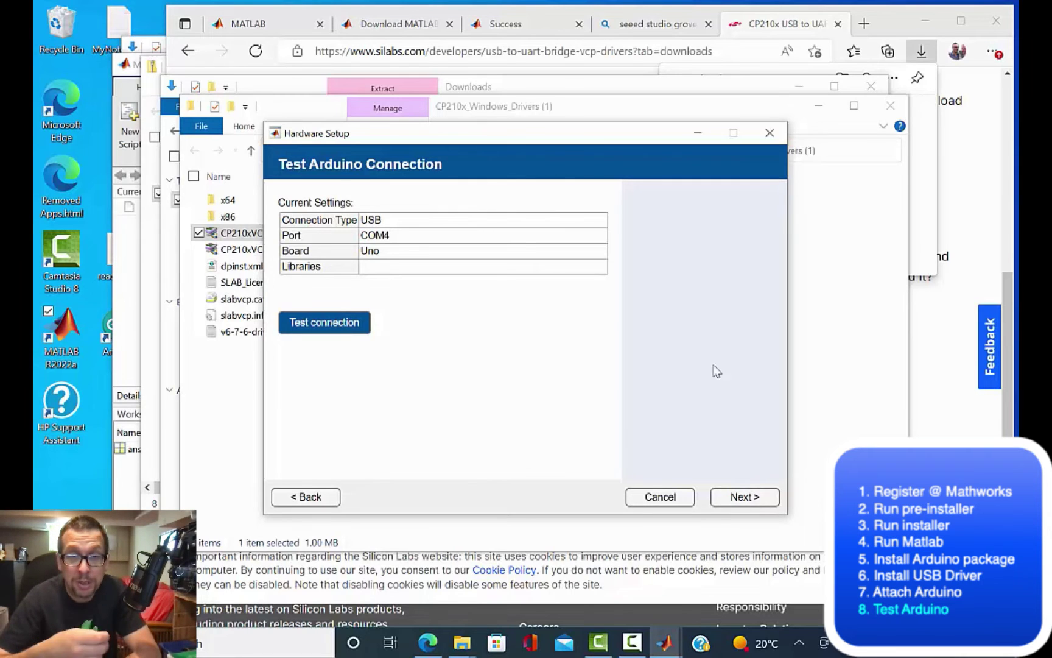
click(321, 326)
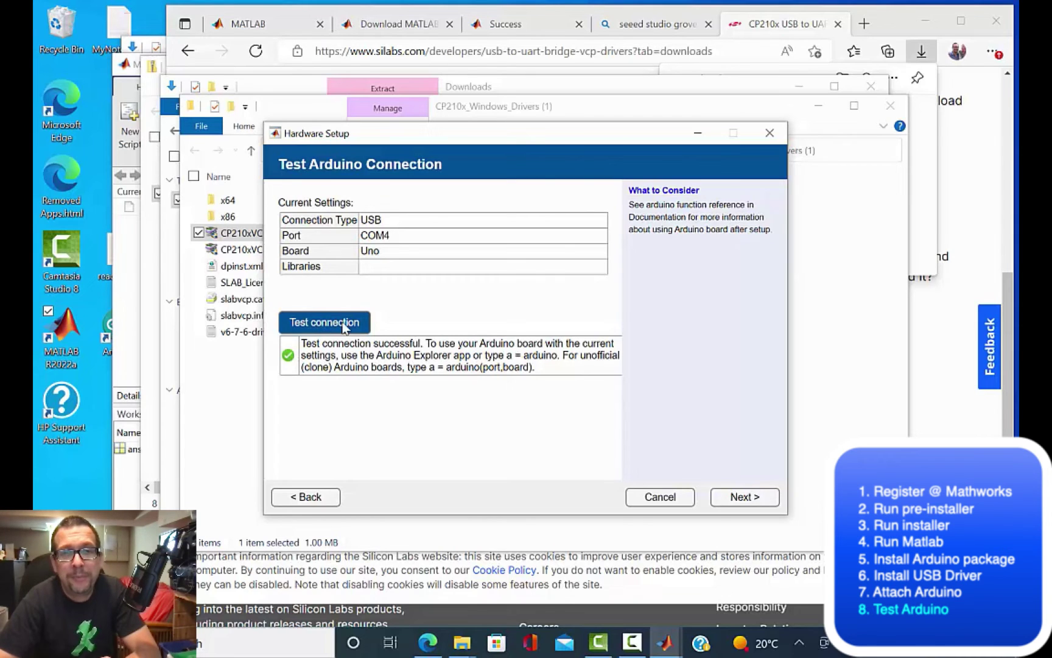
drag(425, 368, 537, 369)
key(ctrl+c)
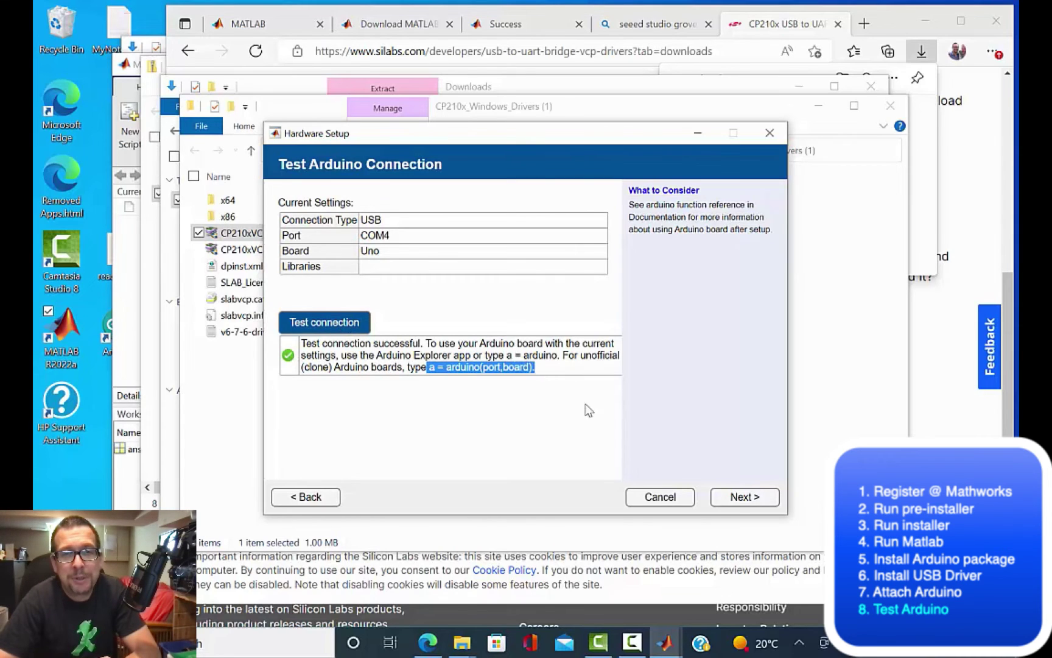
click(732, 498)
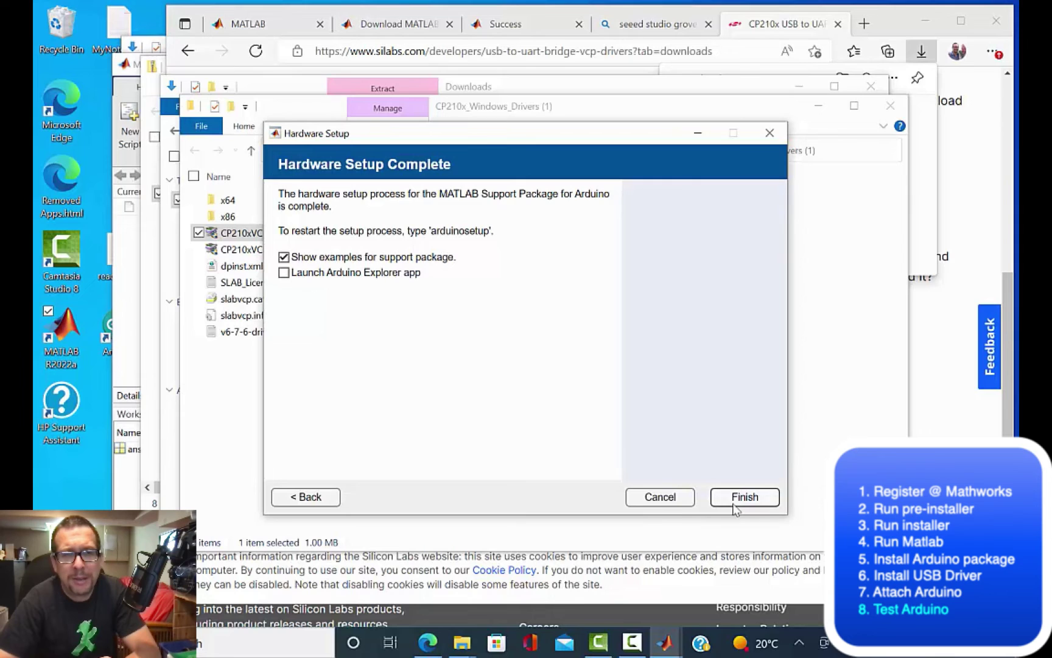
Step: Finish Hardware Setup and paste the arduino connection command into MATLAB's Command Window
click(734, 505)
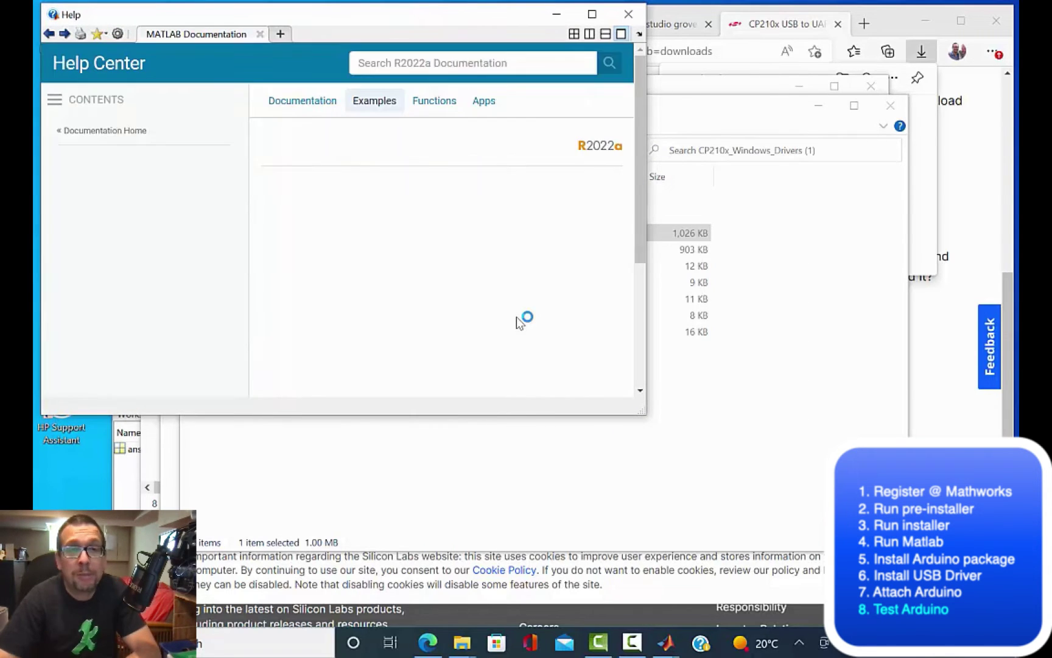
key(alt+Tab)
key(alt+Tab)
key(alt+Tab)
key(alt+Tab)
key(alt+Tab)
key(alt+Tab)
key(alt+Tab)
key(alt+Tab)
key(ctrl+v)
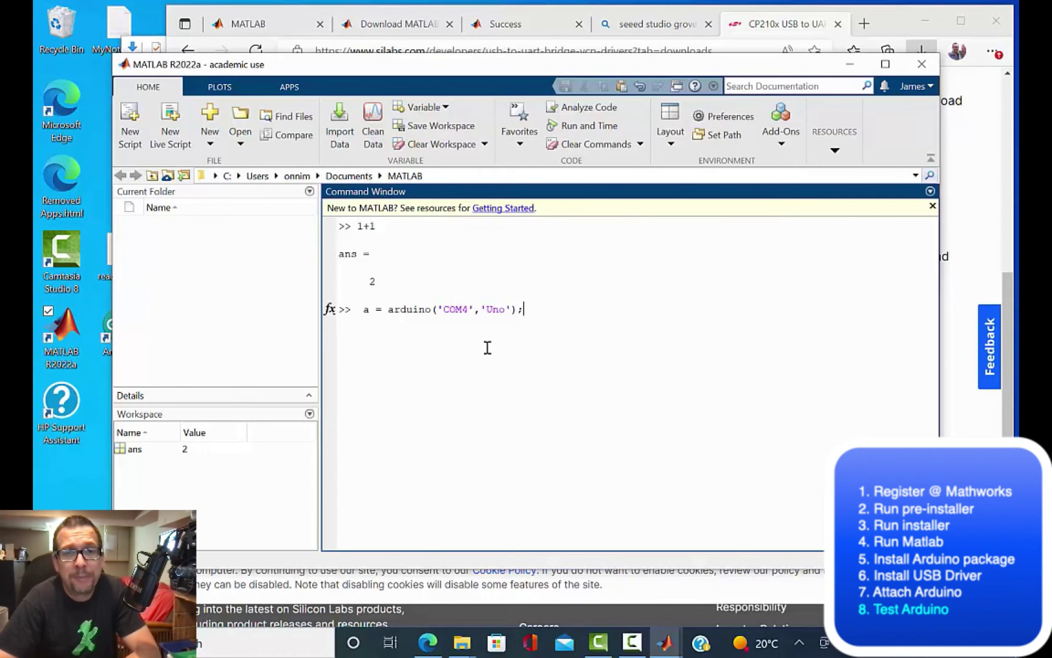
Step: Run a = arduino('COM4','Uno'); to create the arduino object, then display the arduino help
key(Return)
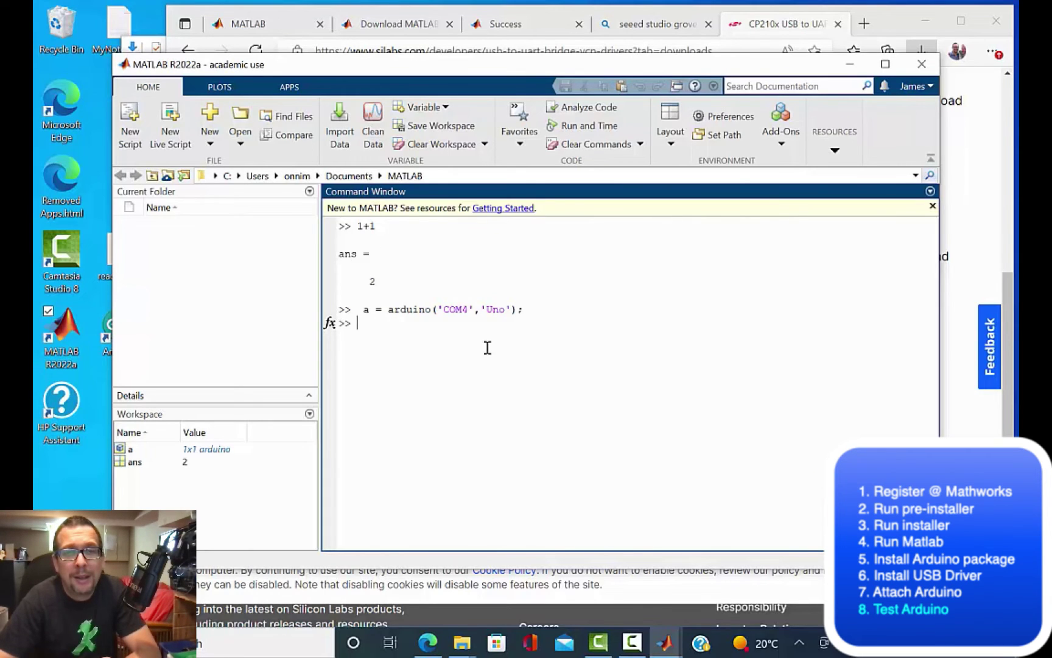
text(help arduinioo)
key(Return)
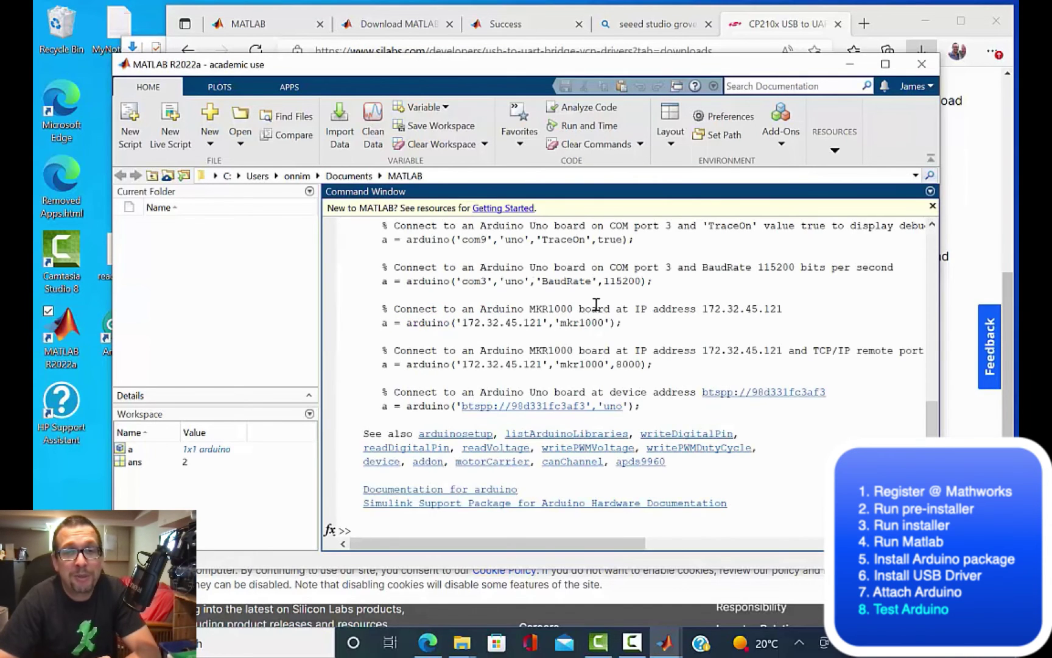
scroll(596, 303, up, 9)
scroll(596, 304, down, 1)
scroll(596, 304, down, 8)
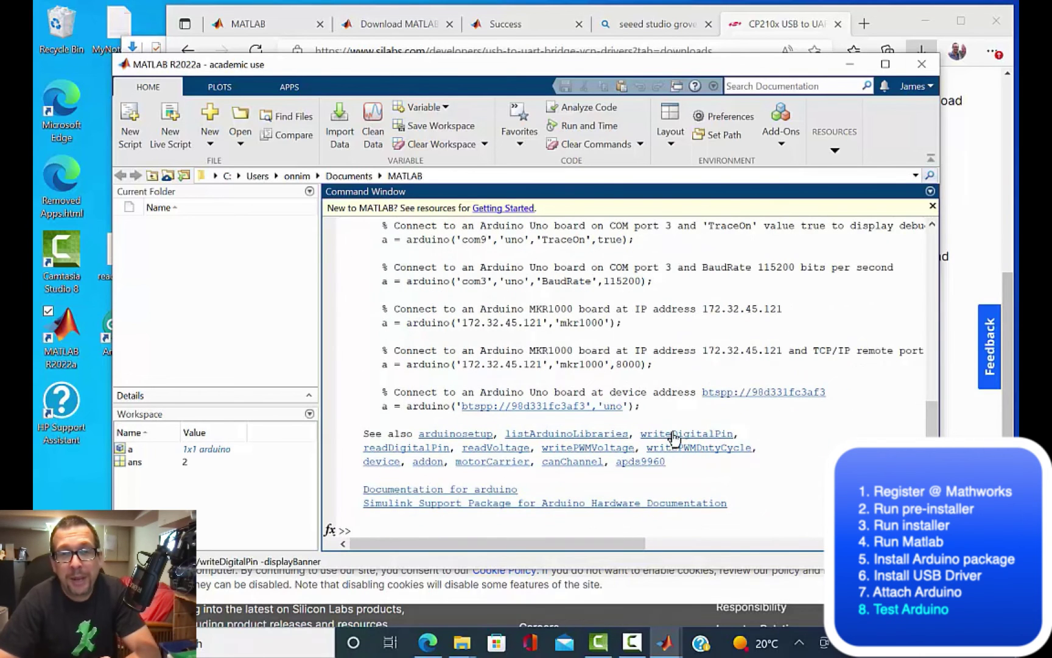
Step: Run writeDigitalPin(a,13,1);, which fails with an invalid pin type error
click(674, 436)
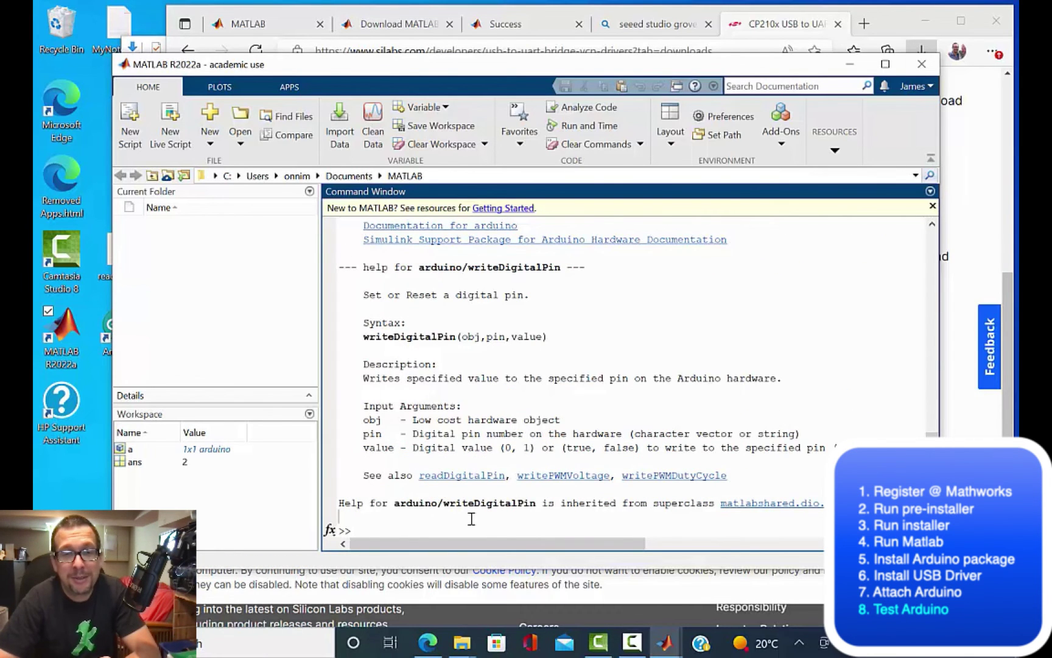
text(writeDigitalPin(a,)
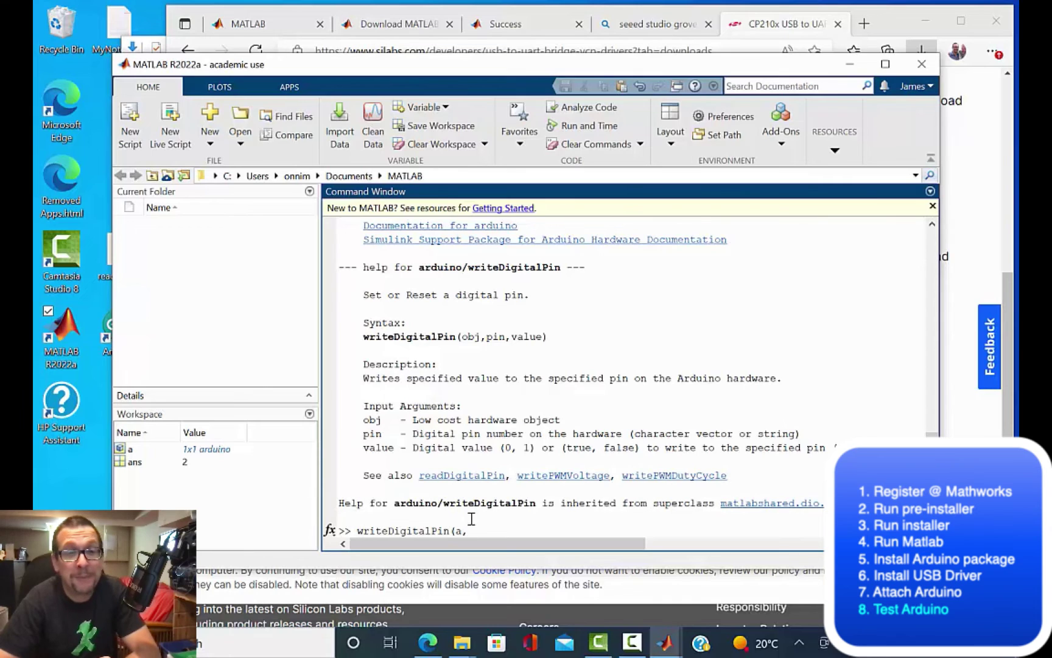
text(13,1);)
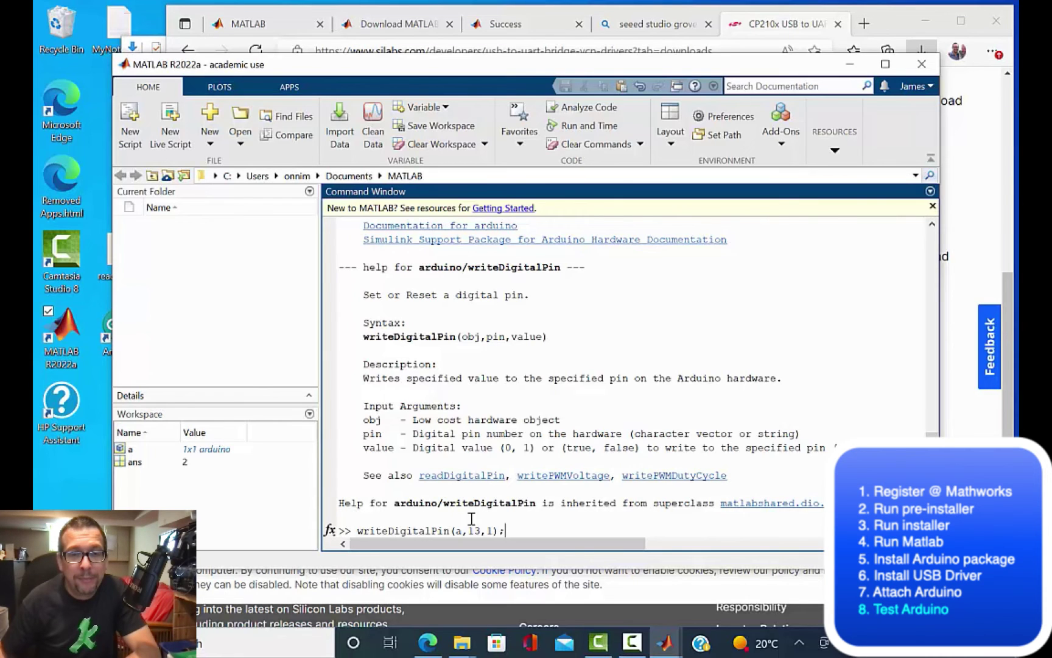
key(Return)
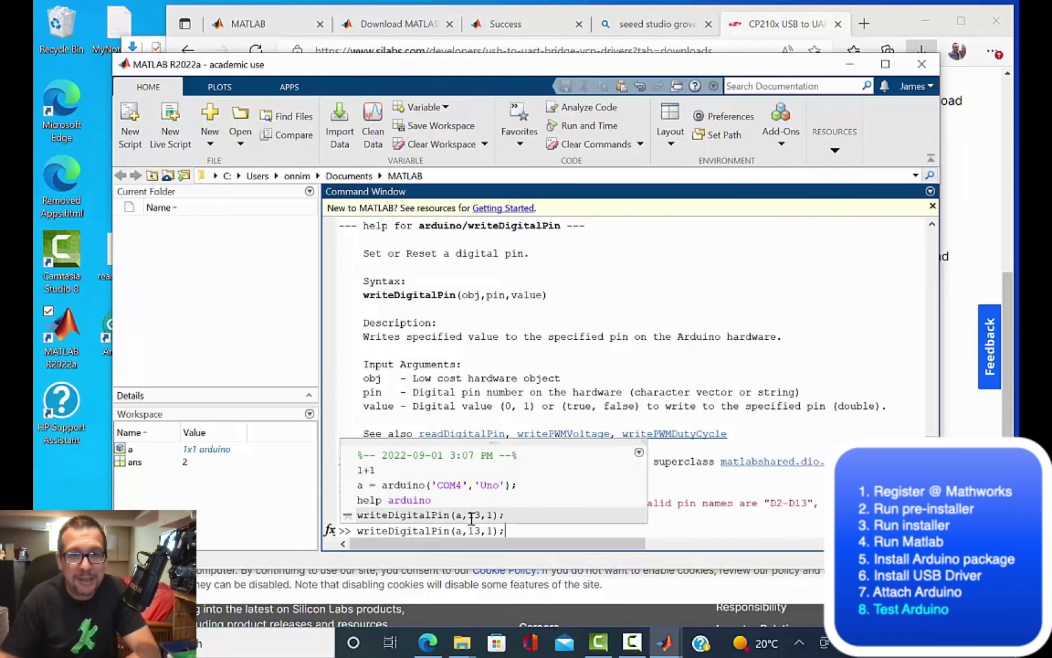
Step: Edit the command so its pin argument reads "D13" instead of 13
key(Left)
key(Left)
key(Left)
key(Left)
key(Left)
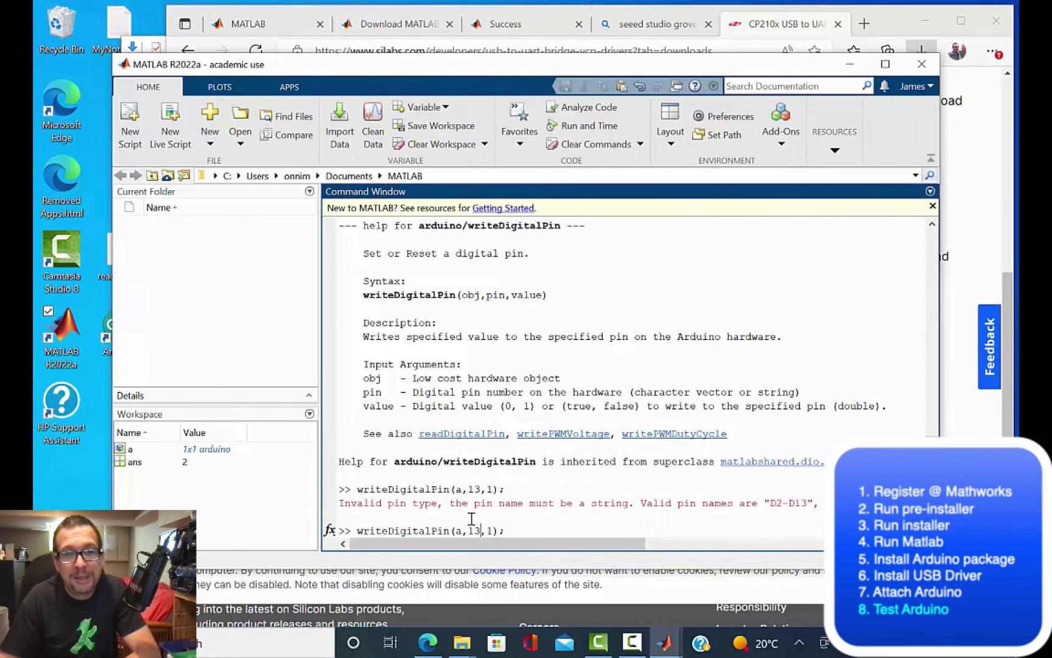
key(BackSpace)
key(BackSpace)
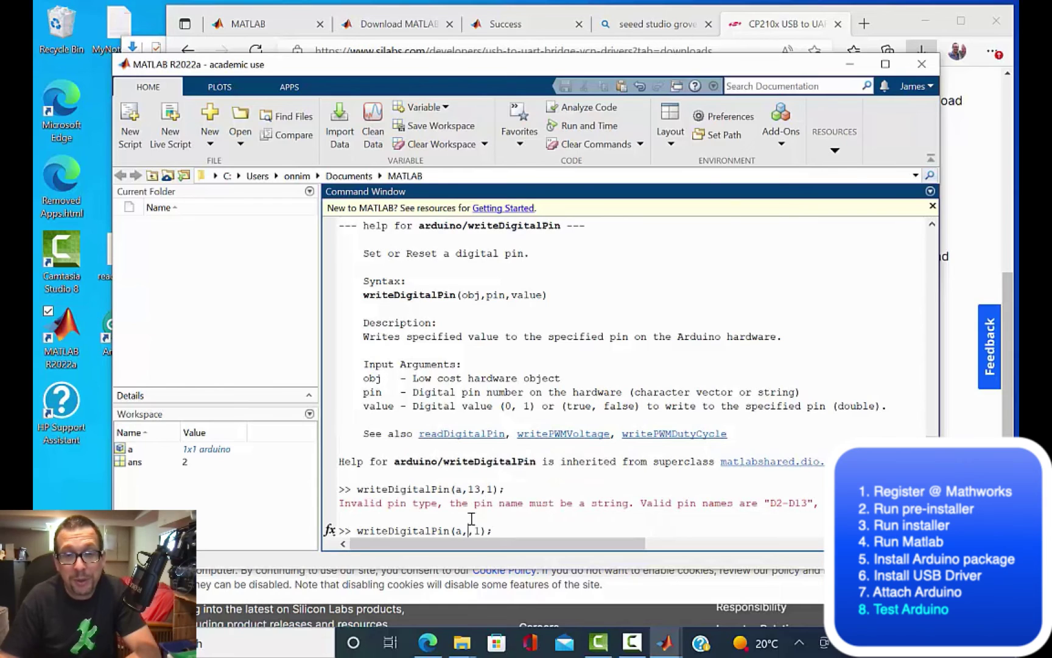
text(")
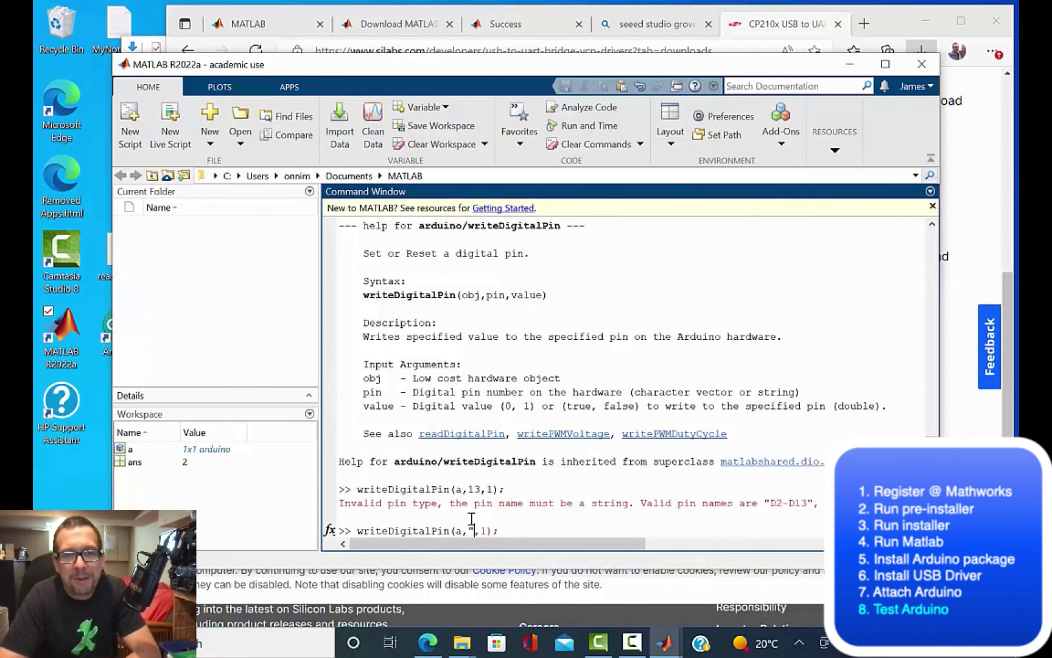
text(D13)
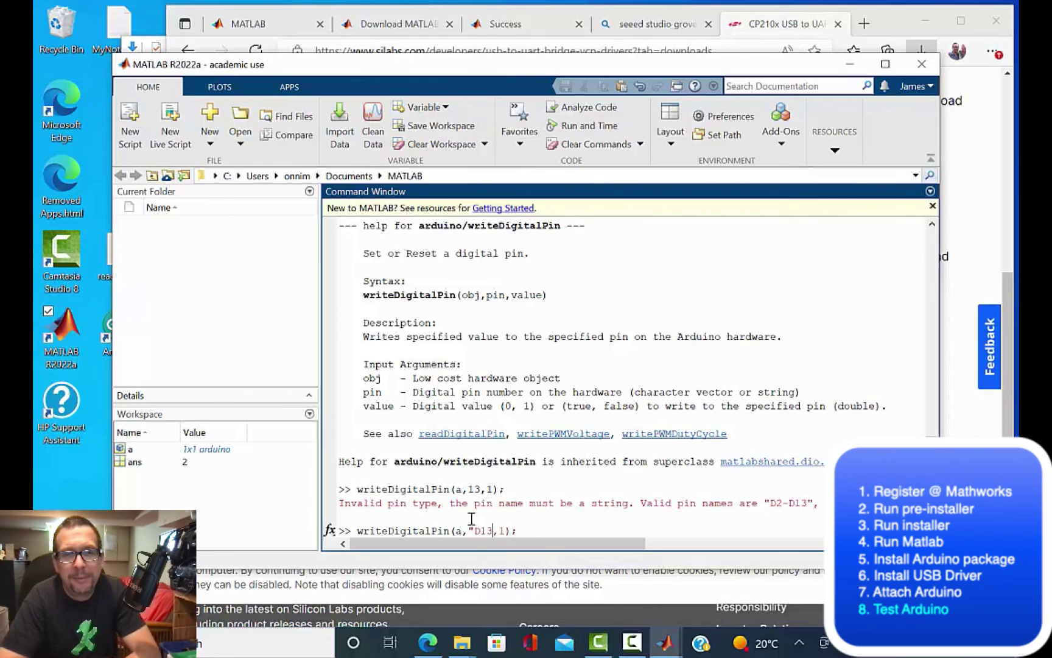
text(")
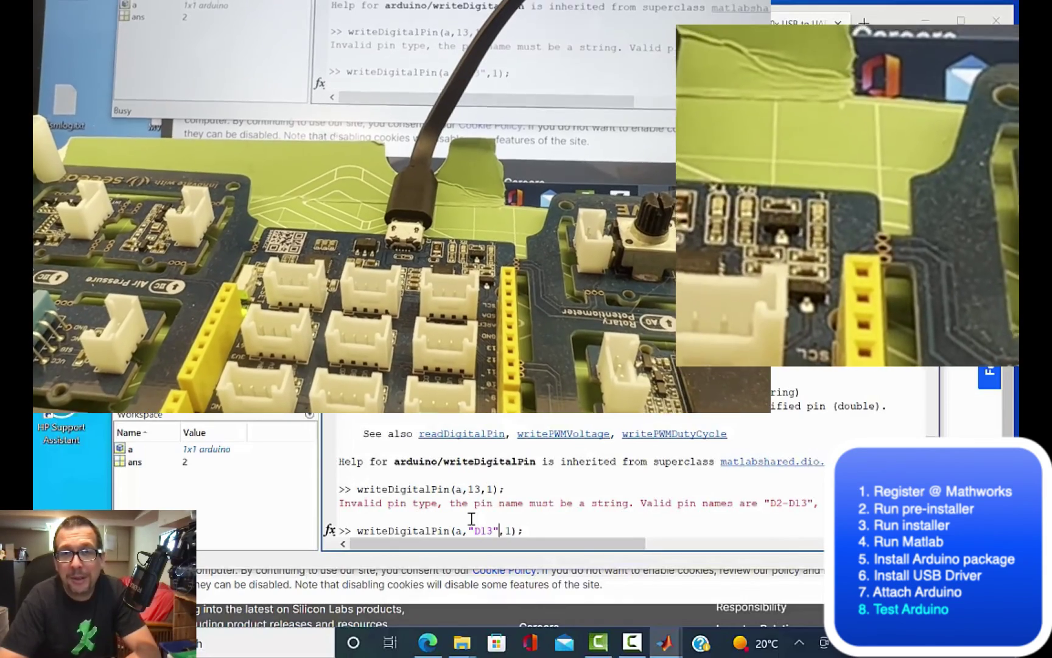
Step: Switch the D13 LED on with writeDigitalPin(a,"D13",1); then off with value 0
key(Return)
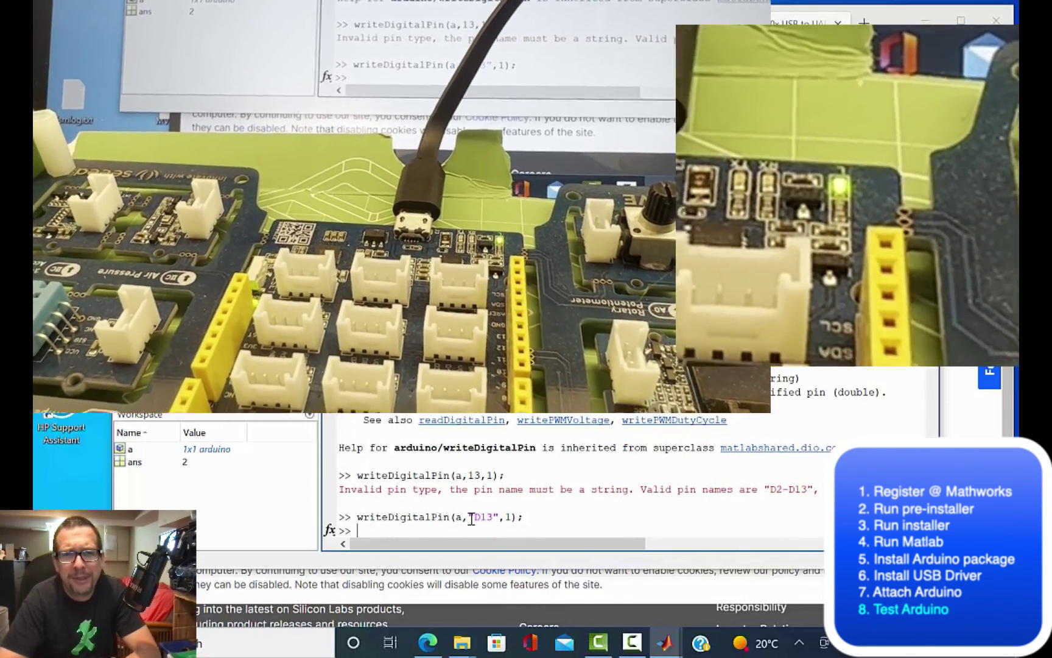
key(Up)
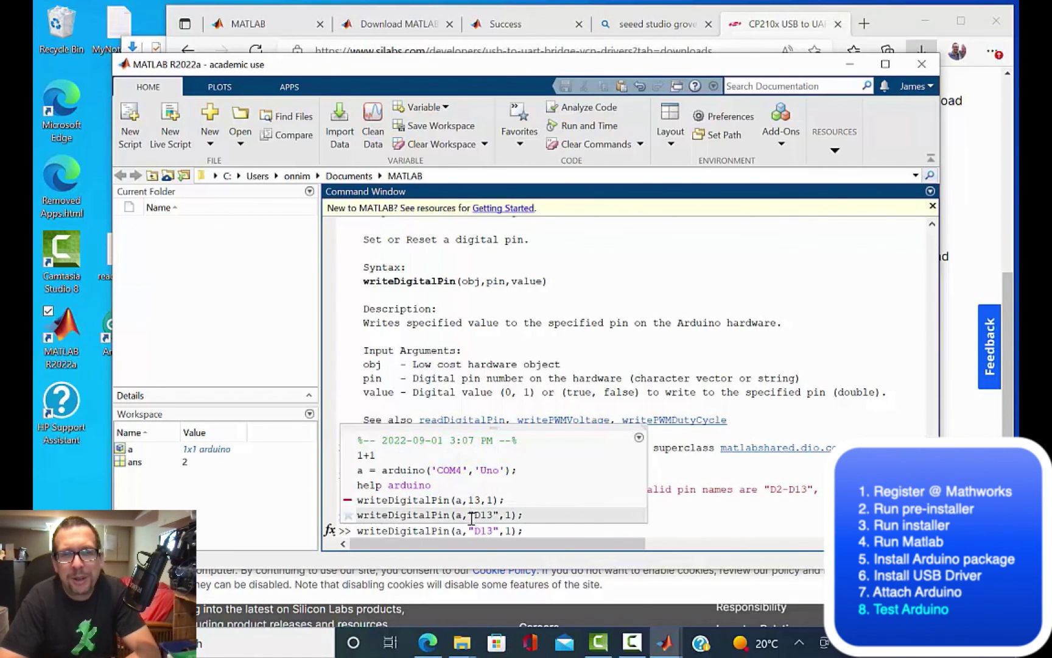
key(Left)
key(Left)
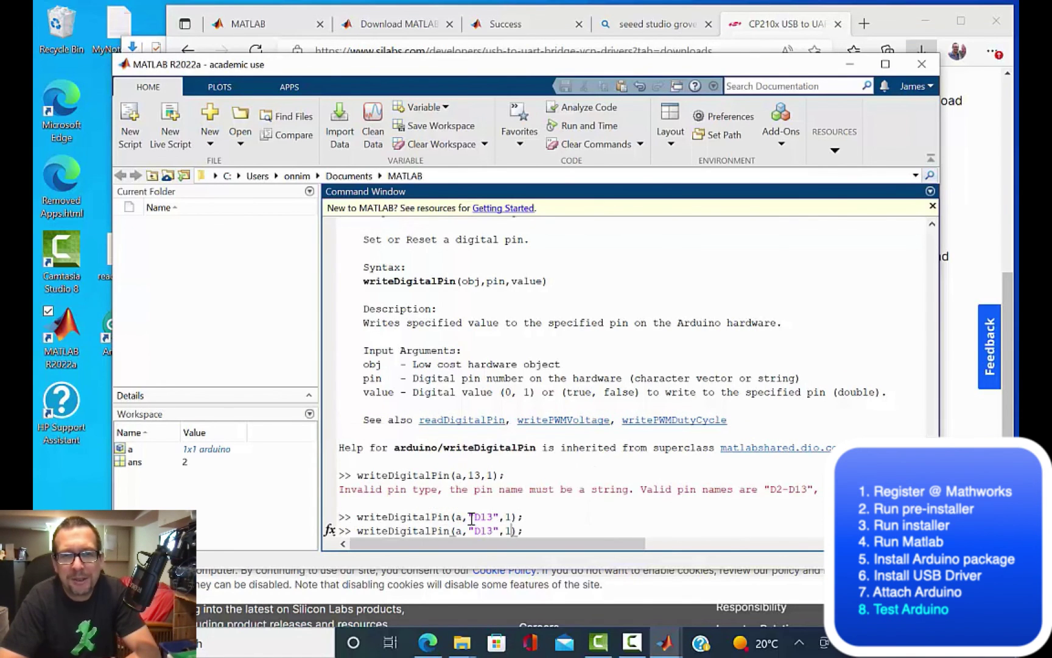
key(BackSpace)
text(0)
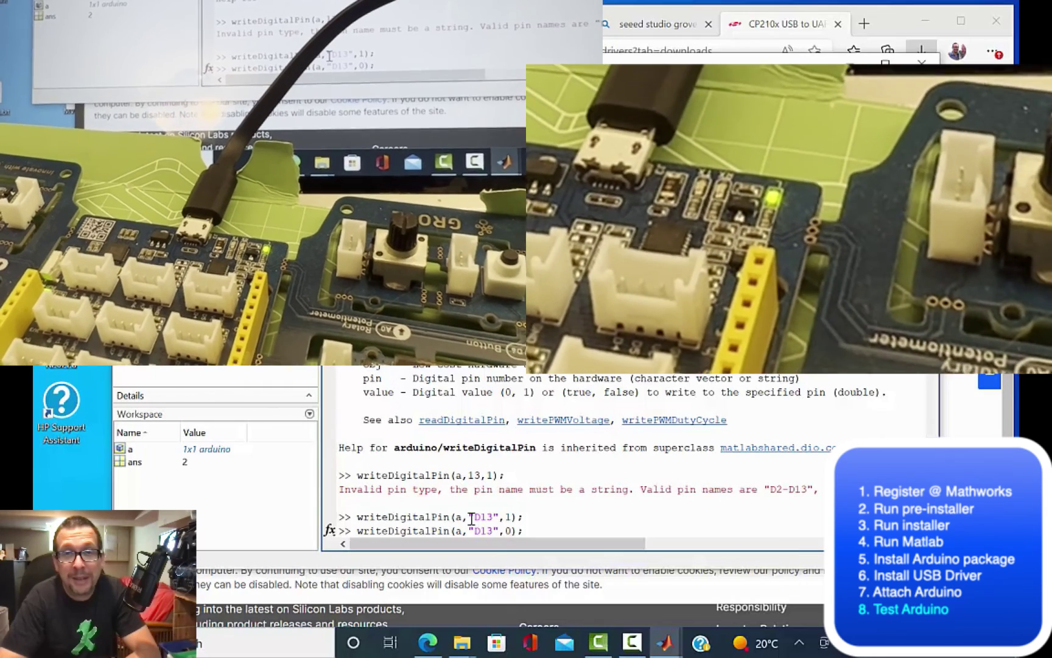
key(Return)
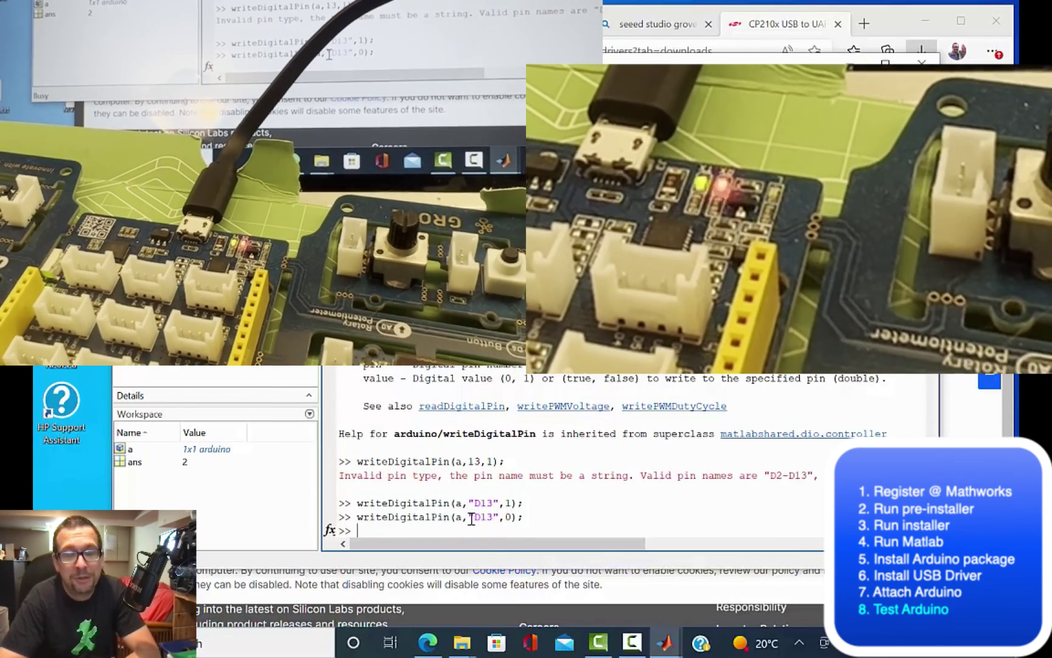